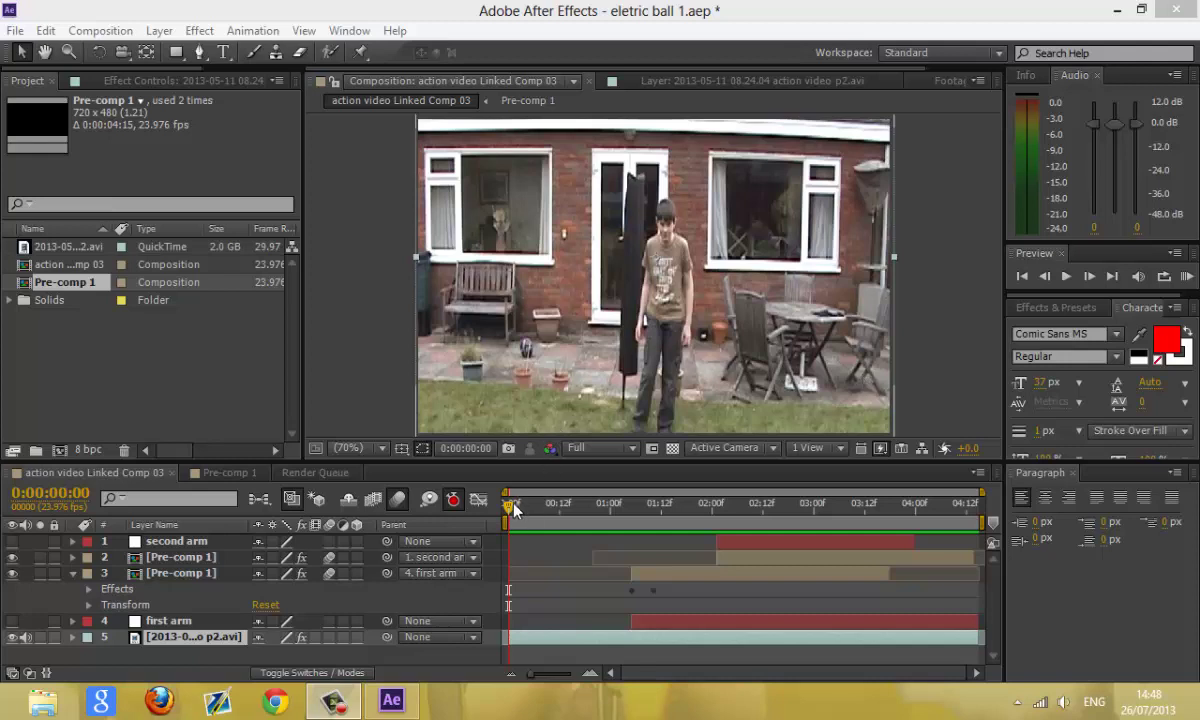
Scrub a few frames in, then turn off visibility of both Pre-comp 1 layers in action video Linked Comp 03.
{"action": "left_click_drag", "start_coordinate": [510, 510], "coordinate": [421, 491]}
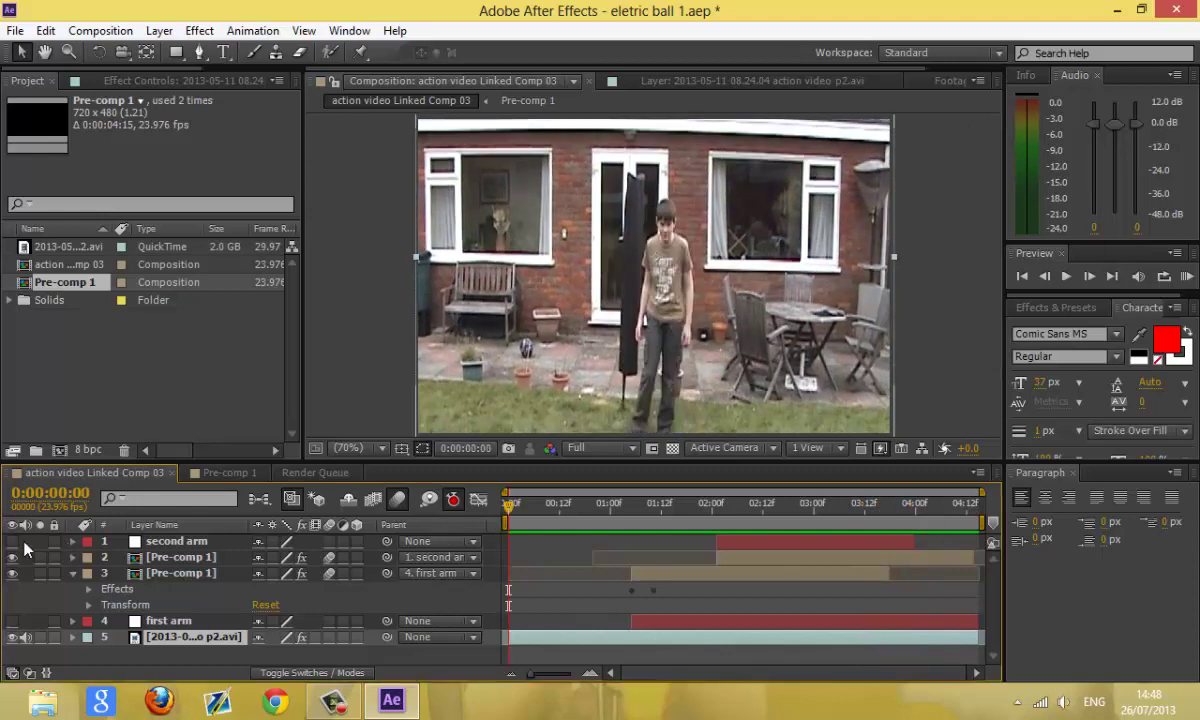
{"action": "left_click", "coordinate": [12, 572]}
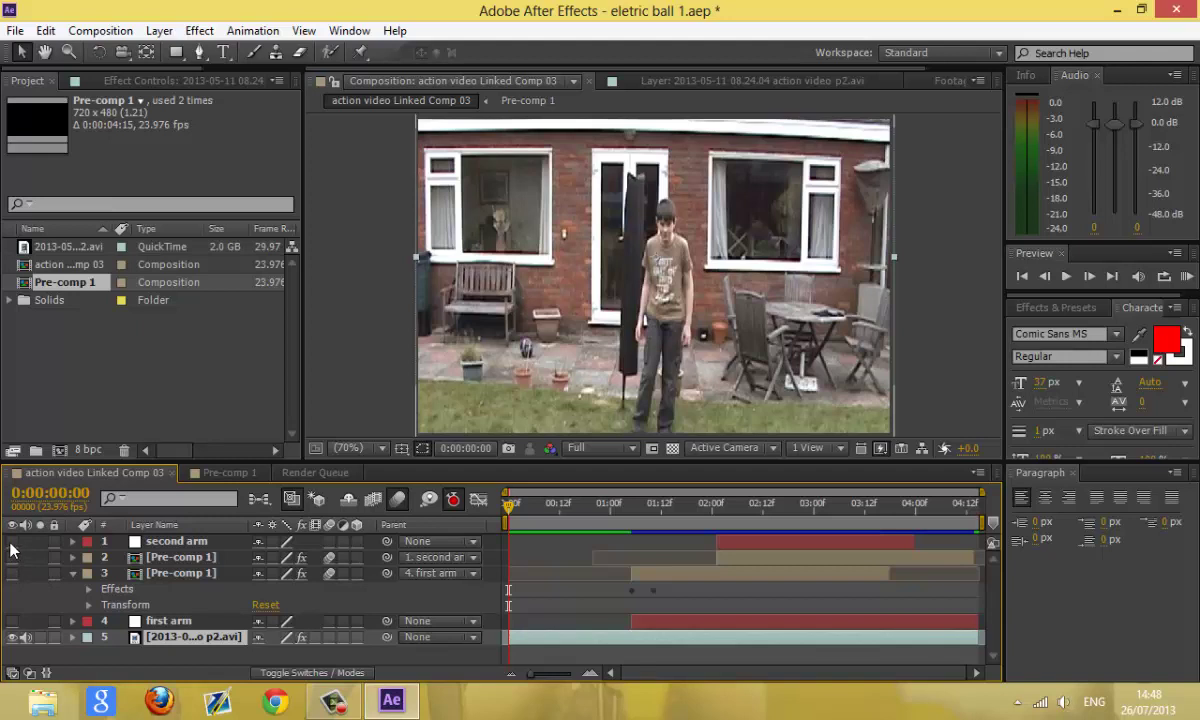
Show the first arm layer, scrub through the arm-raising frames, and collapse layer 3's Effects and Transform.
{"action": "left_click", "coordinate": [13, 622]}
{"action": "left_click_drag", "start_coordinate": [510, 510], "coordinate": [617, 523]}
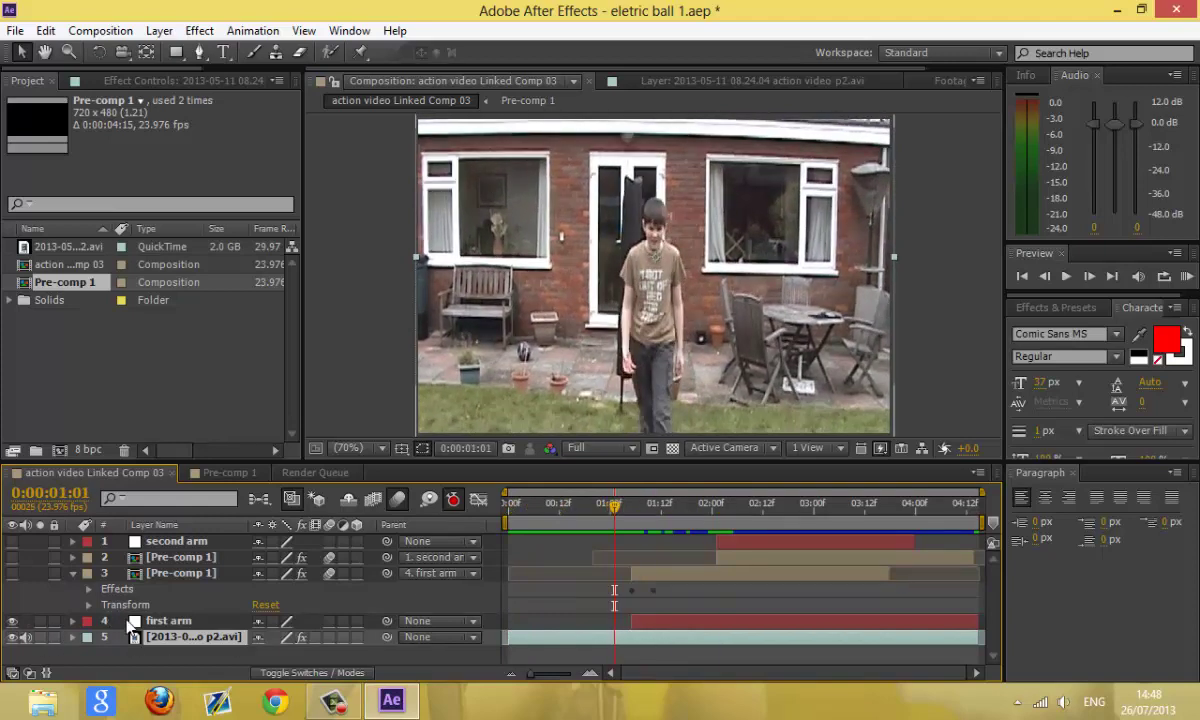
{"action": "left_click_drag", "start_coordinate": [614, 505], "coordinate": [702, 528]}
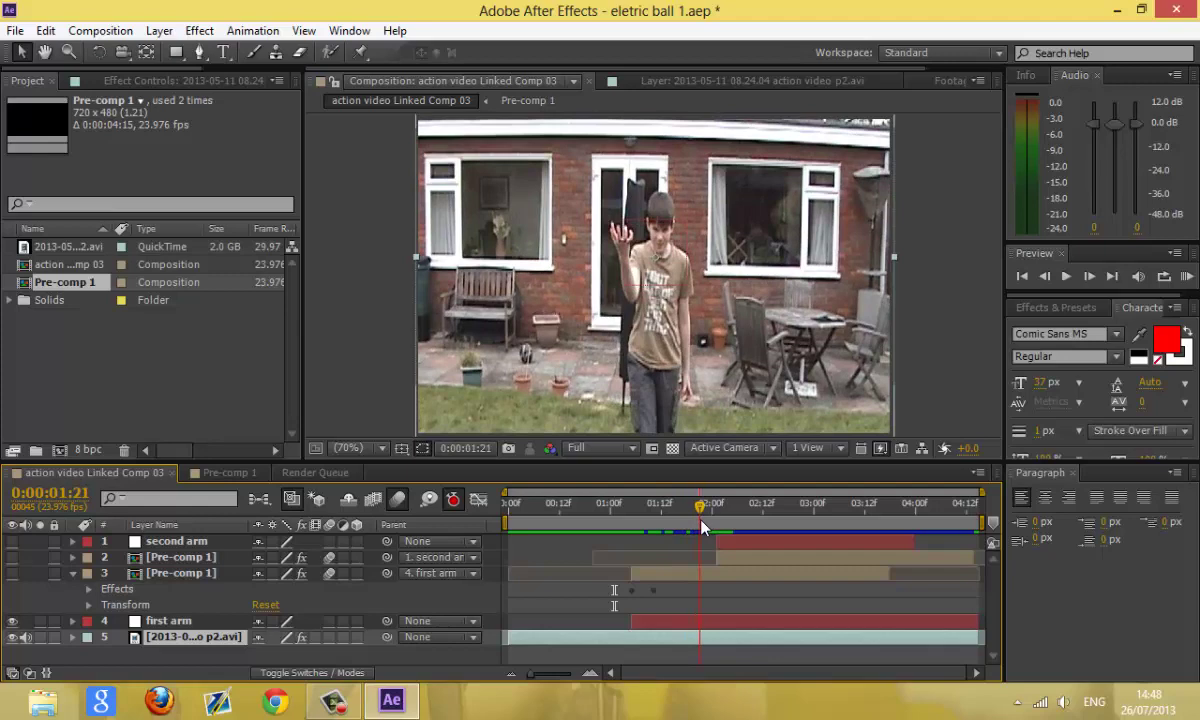
{"action": "left_click_drag", "start_coordinate": [702, 528], "coordinate": [495, 582]}
{"action": "left_click", "coordinate": [72, 573]}
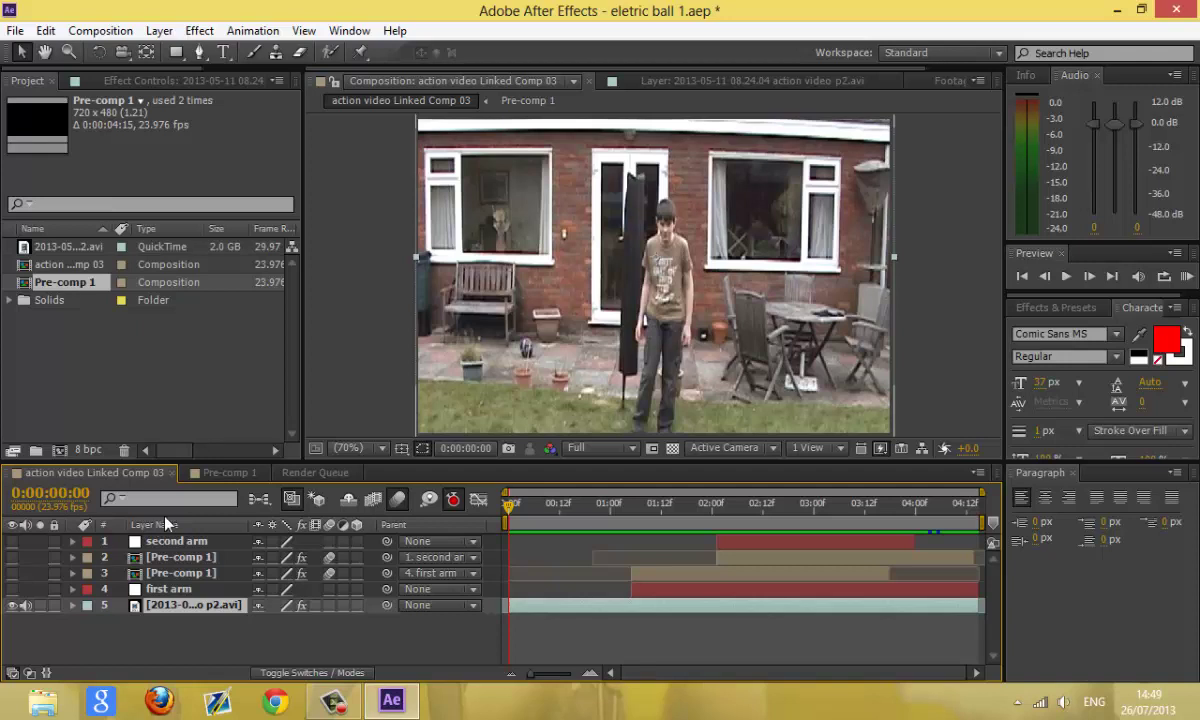
Open Pre-comp 1, select the lighting ball layer and preview its first frames.
{"action": "left_click", "coordinate": [218, 477]}
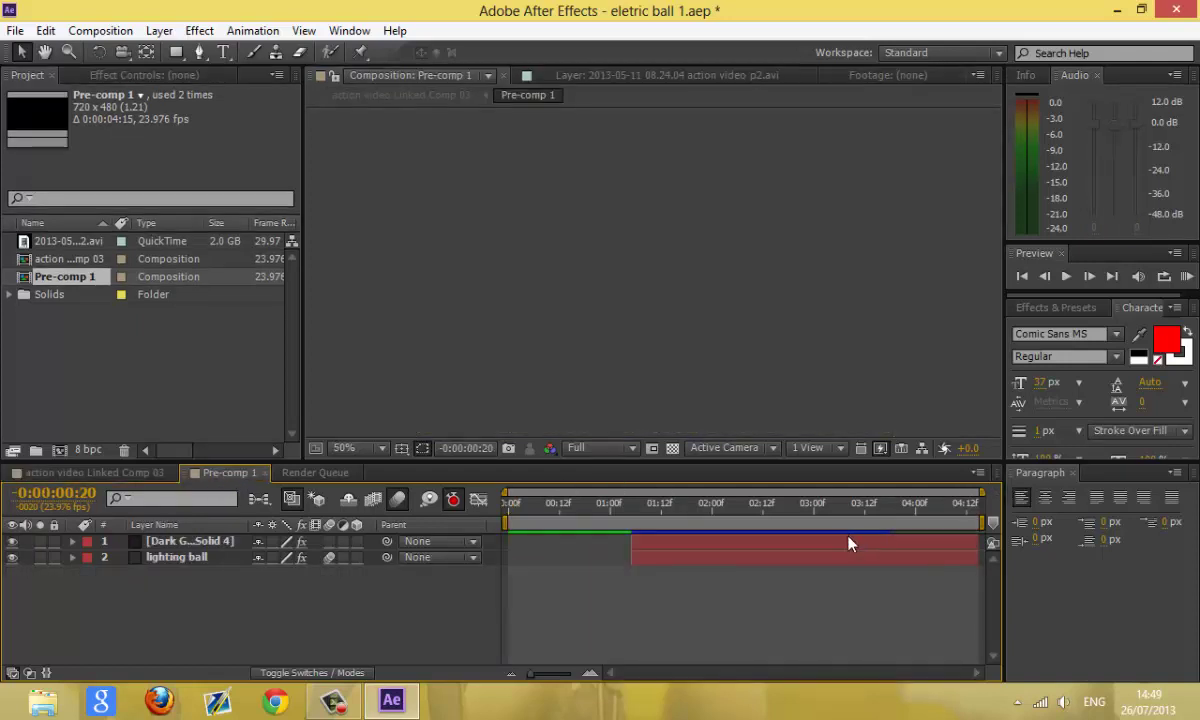
{"action": "left_click", "coordinate": [820, 558]}
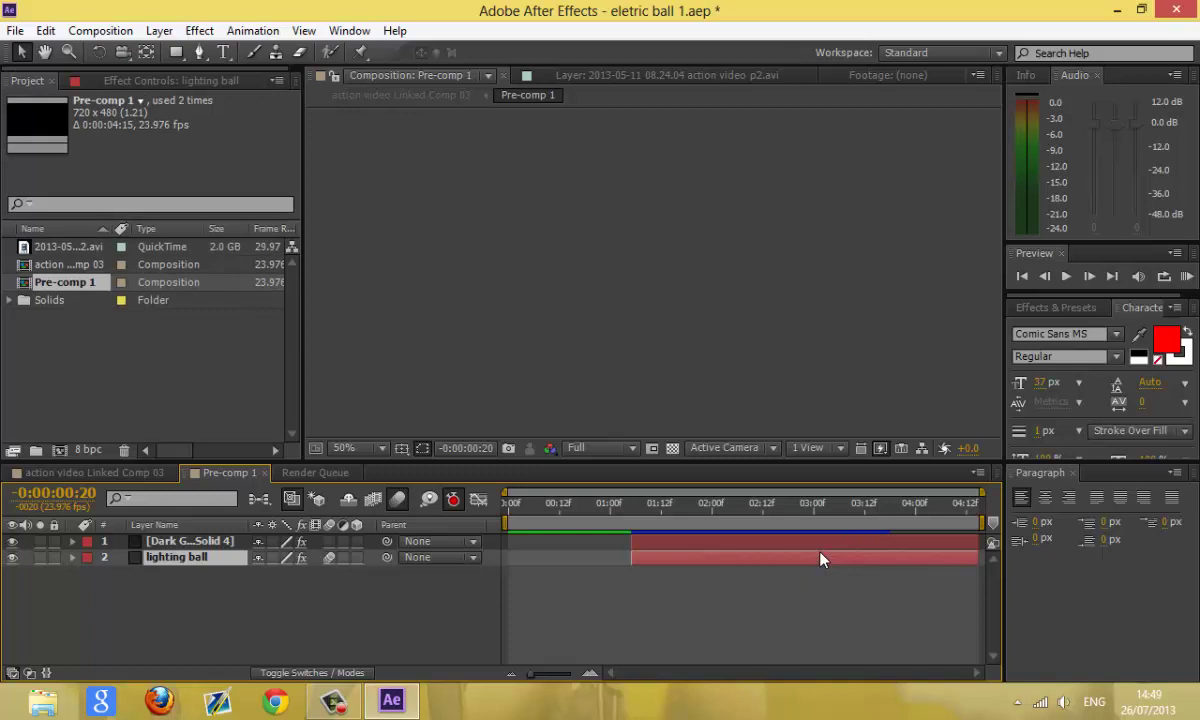
{"action": "left_click", "coordinate": [1068, 275]}
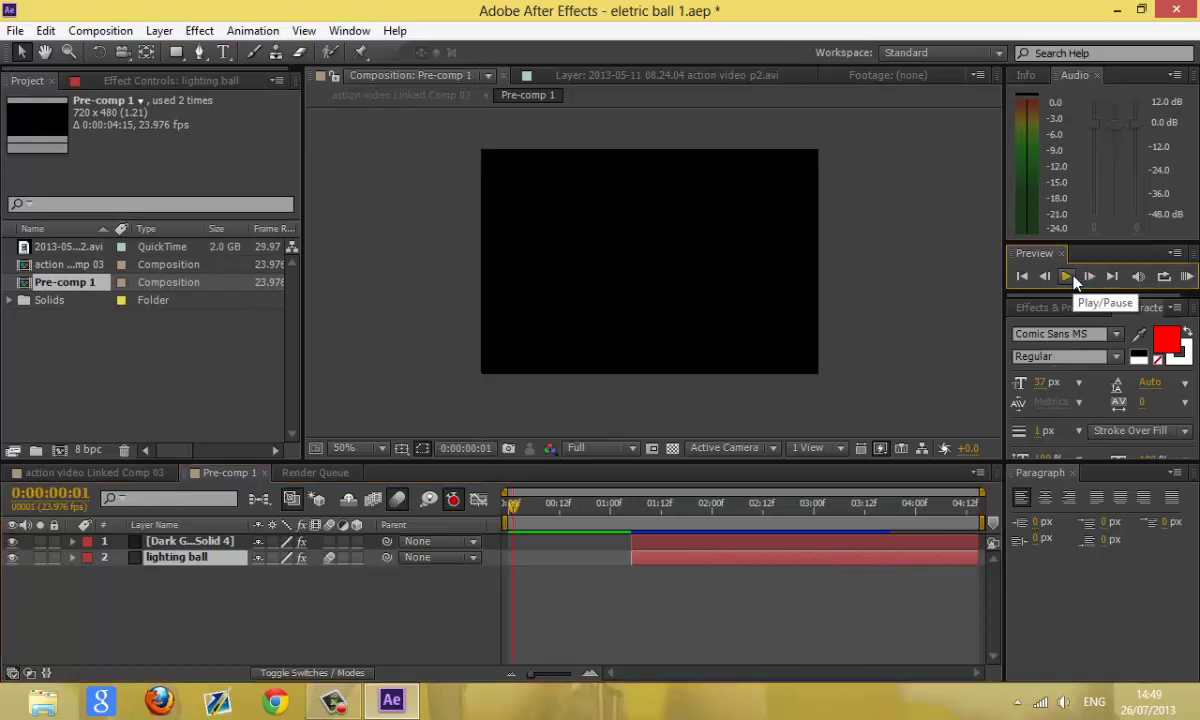
{"action": "left_click", "coordinate": [512, 505]}
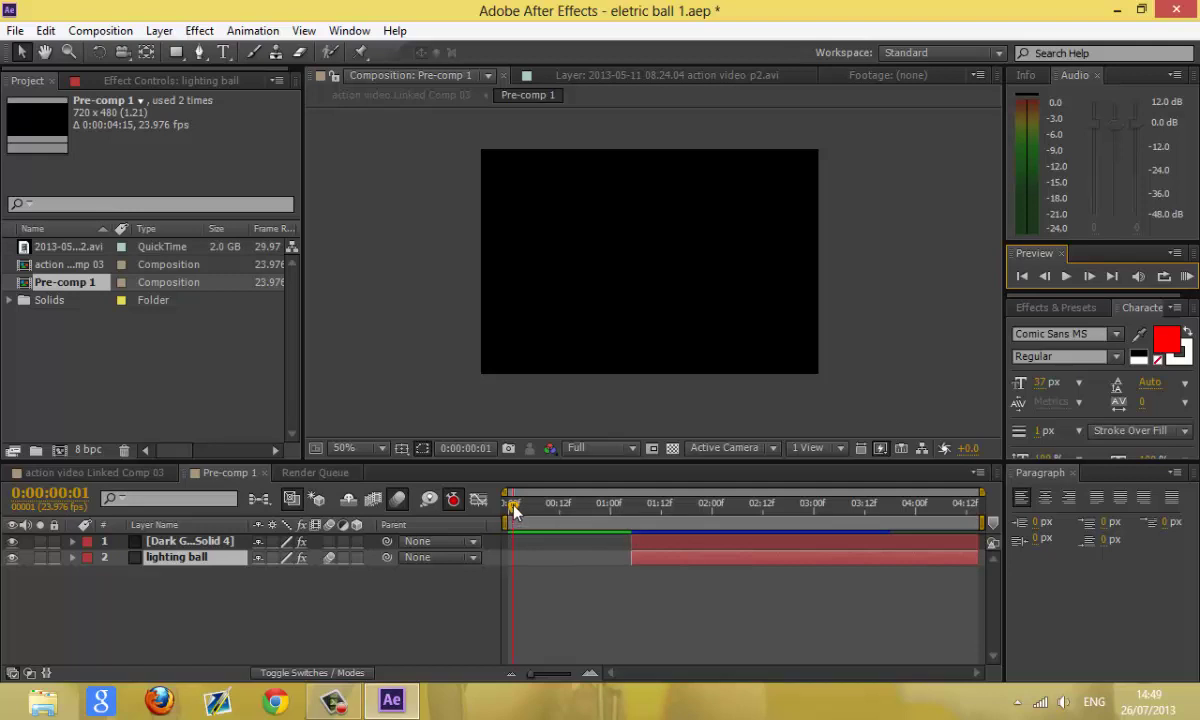
{"action": "left_click_drag", "start_coordinate": [512, 506], "coordinate": [555, 508]}
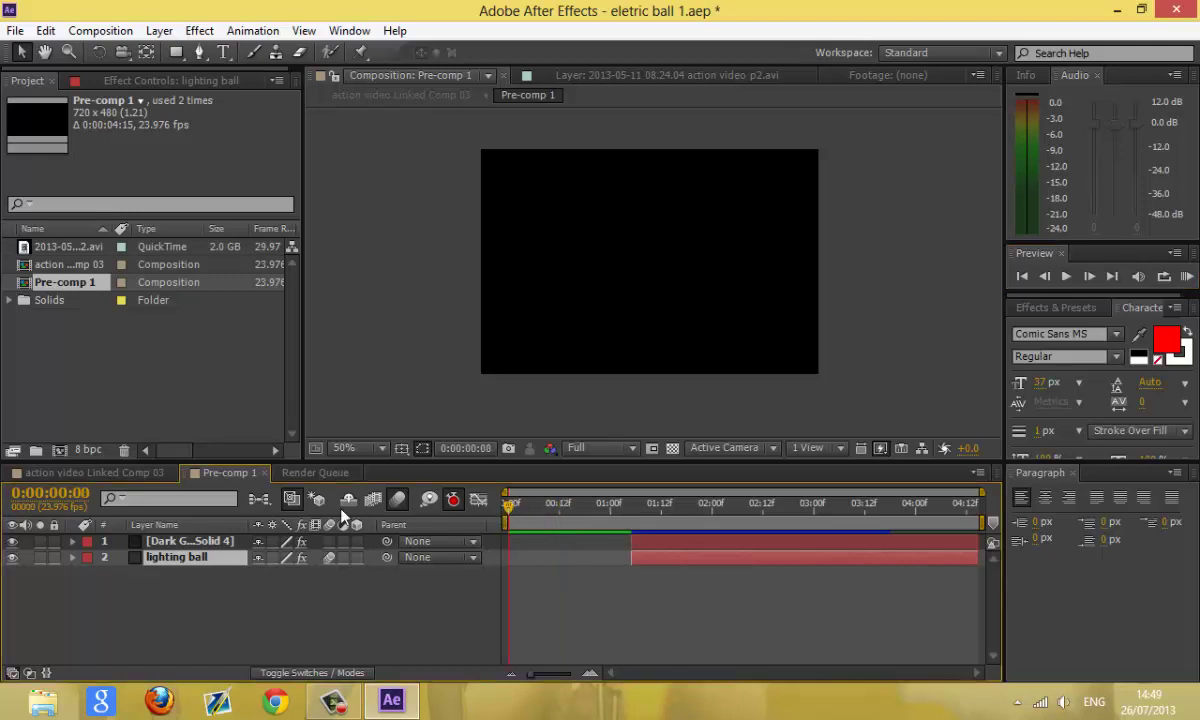
Return to Pre-comp 1 and move to about 0:00:03:00 where the glowing ball appears.
{"action": "left_click", "coordinate": [97, 471]}
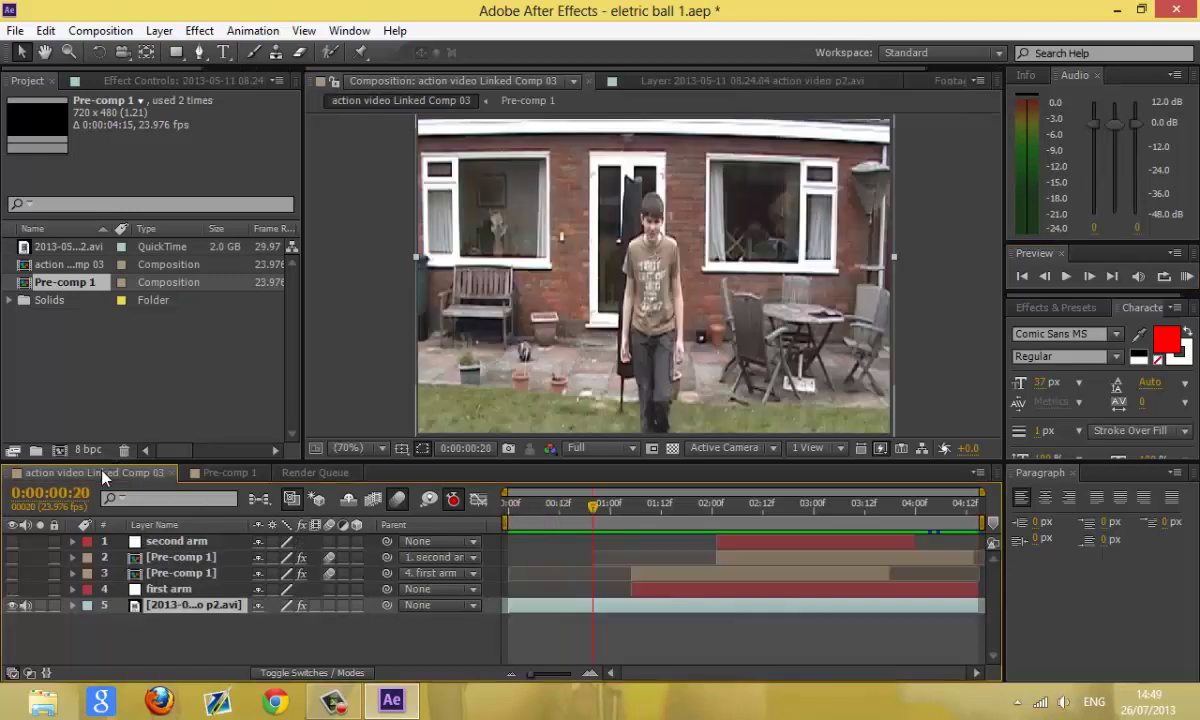
{"action": "left_click", "coordinate": [212, 473]}
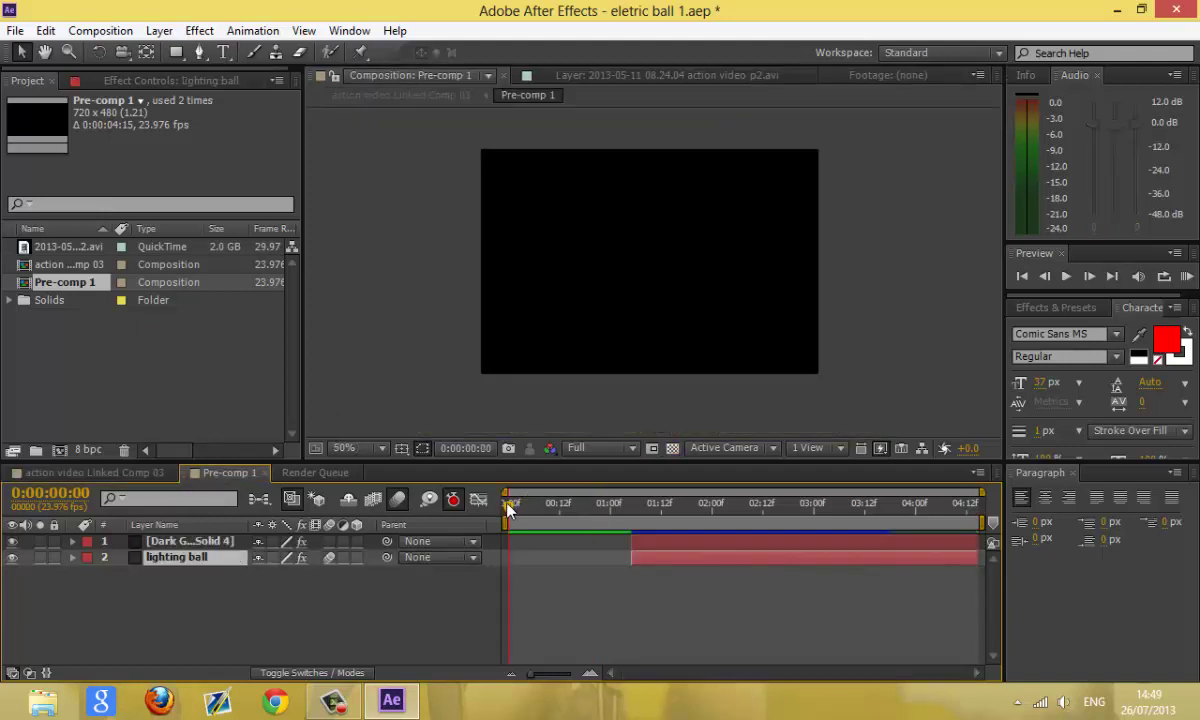
{"action": "left_click_drag", "start_coordinate": [614, 522], "coordinate": [814, 520]}
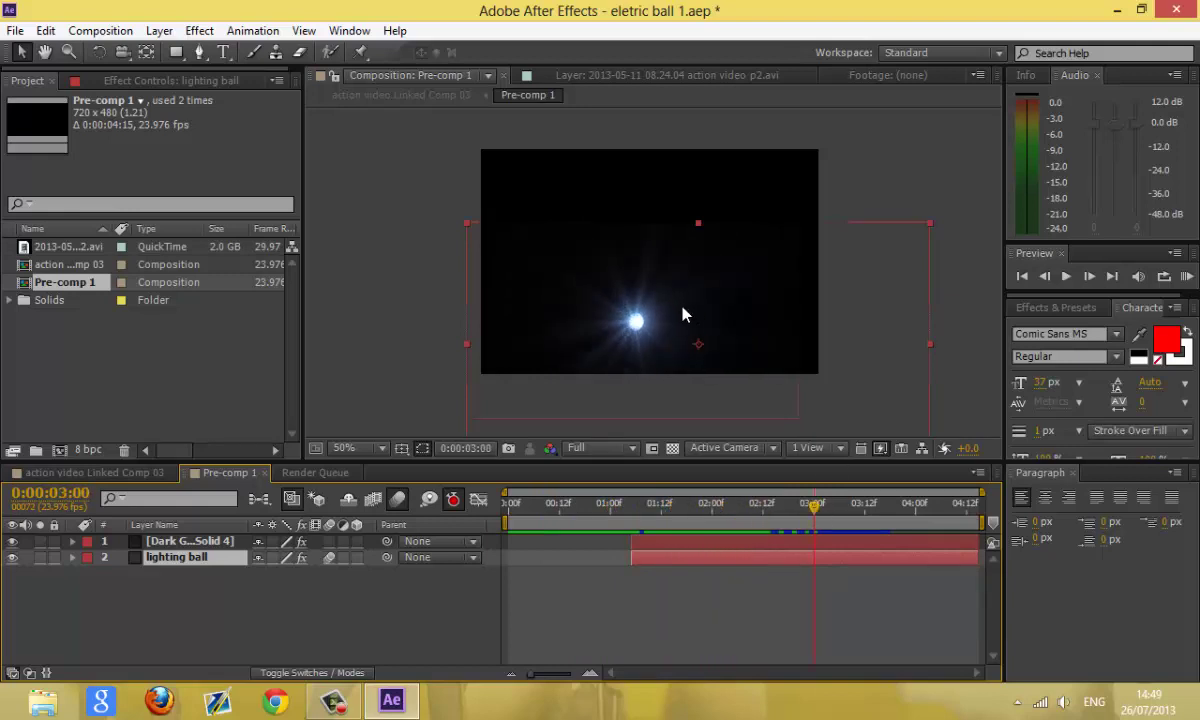
Zoom the viewer to 200% centred on the glowing ball and show lighting ball's Effect Controls.
{"action": "scroll", "coordinate": [683, 314], "scroll_direction": "up", "scroll_amount": 3}
{"action": "scroll", "coordinate": [665, 319], "scroll_direction": "down", "scroll_amount": 3}
{"action": "left_click", "coordinate": [45, 52]}
{"action": "left_click_drag", "start_coordinate": [378, 315], "coordinate": [705, 265]}
{"action": "scroll", "coordinate": [716, 335], "scroll_direction": "up", "scroll_amount": 3}
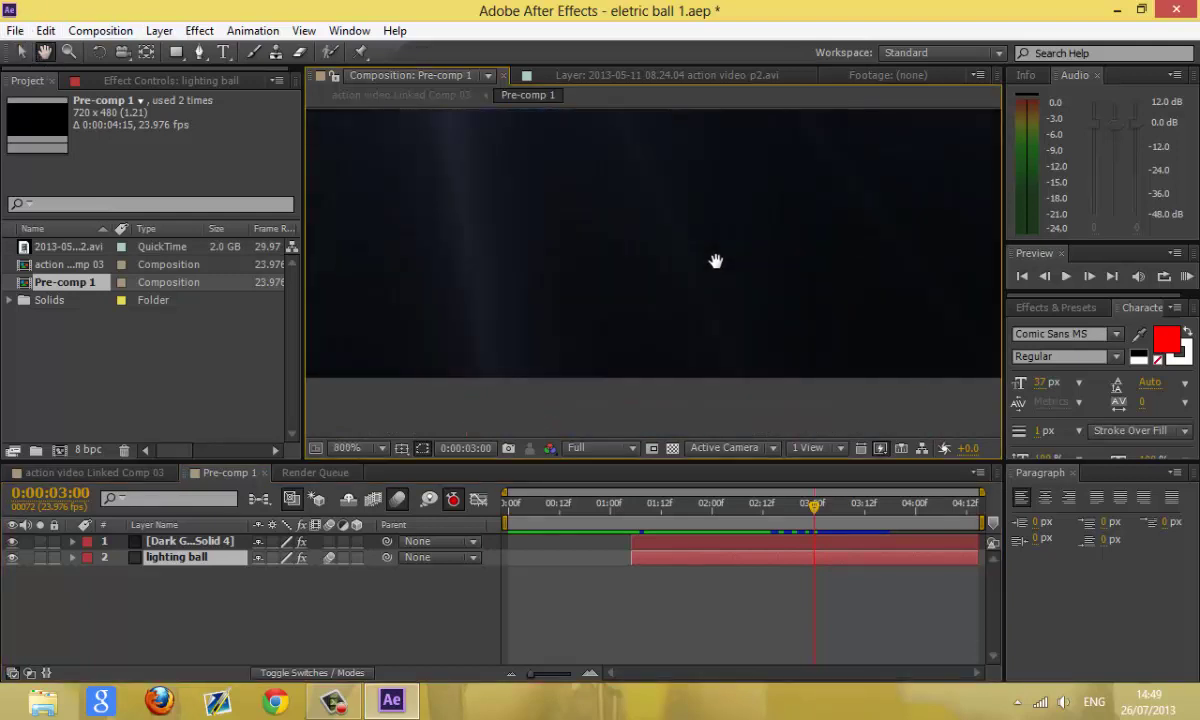
{"action": "scroll", "coordinate": [691, 261], "scroll_direction": "down", "scroll_amount": 1}
{"action": "left_click_drag", "start_coordinate": [584, 351], "coordinate": [590, 463]}
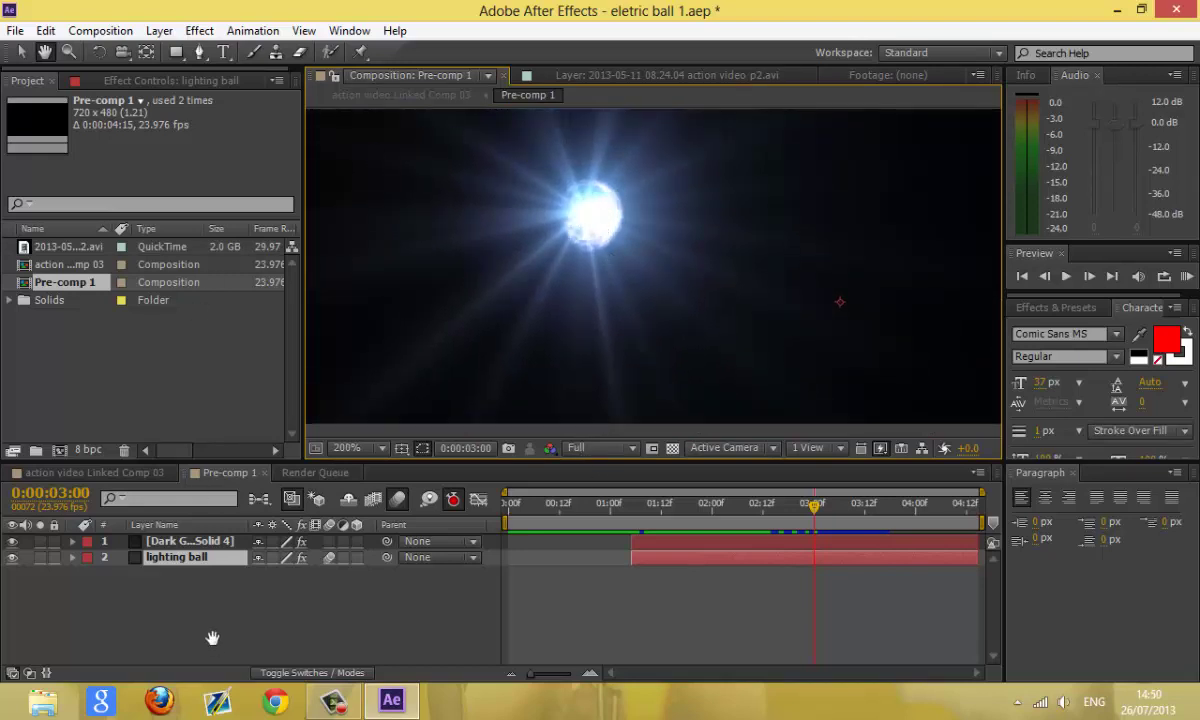
{"action": "left_click", "coordinate": [201, 82]}
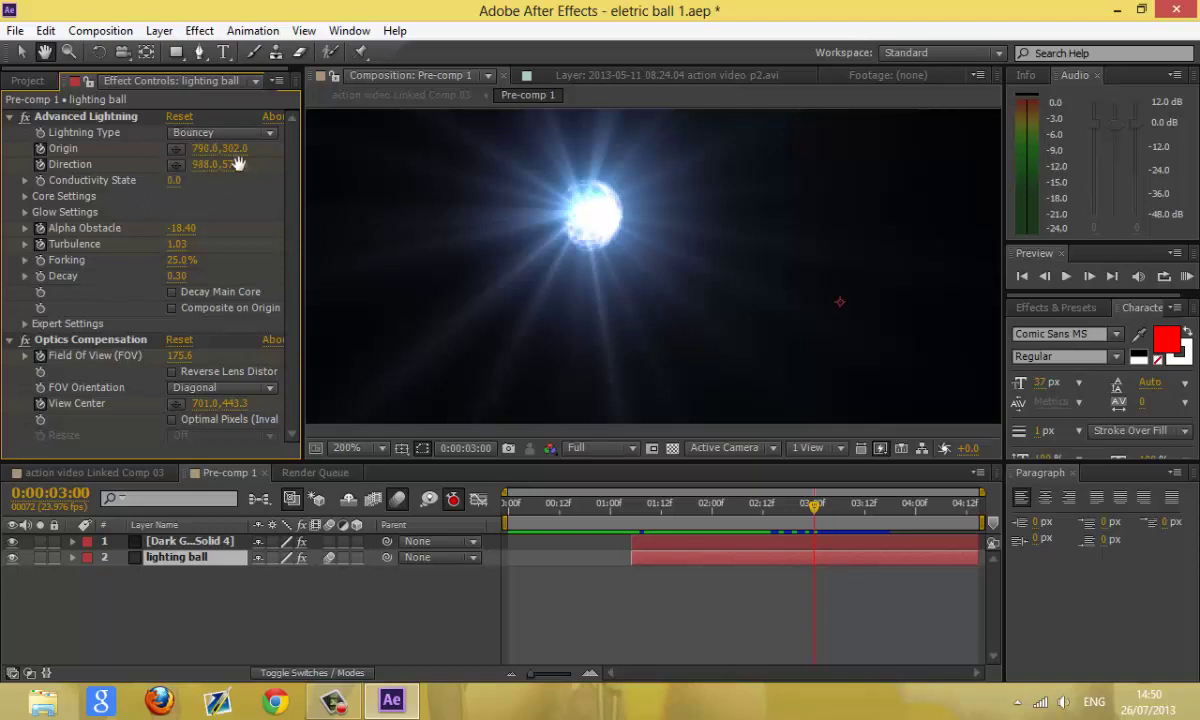
Set Optics Compensation View Center to 701.0,443.3 so the distorted ball overlaps the bright glow.
{"action": "left_click_drag", "start_coordinate": [815, 511], "coordinate": [640, 545]}
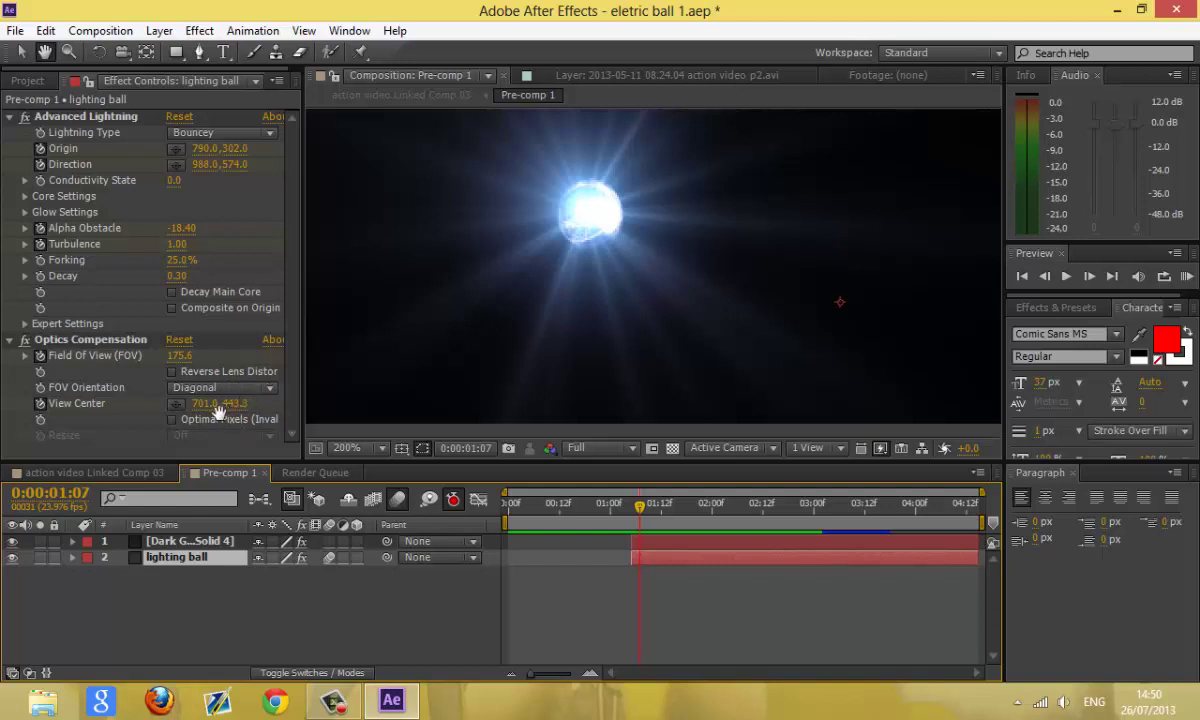
{"action": "left_click_drag", "start_coordinate": [170, 404], "coordinate": [220, 404]}
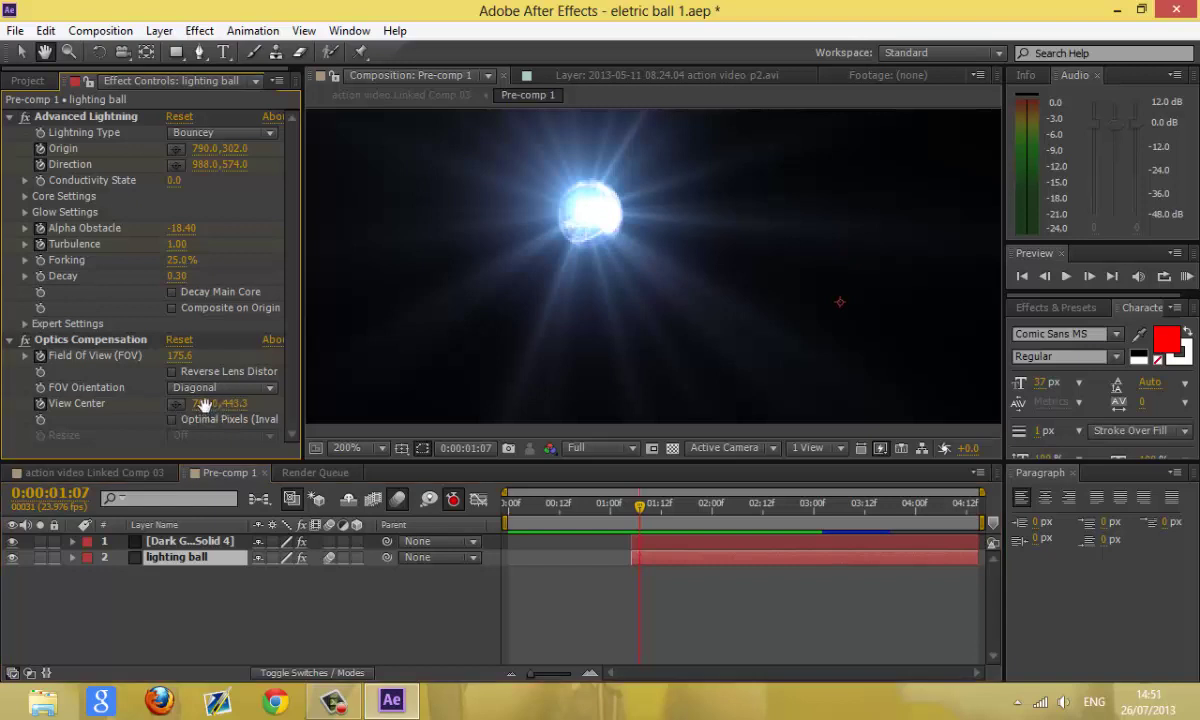
{"action": "left_click", "coordinate": [20, 52]}
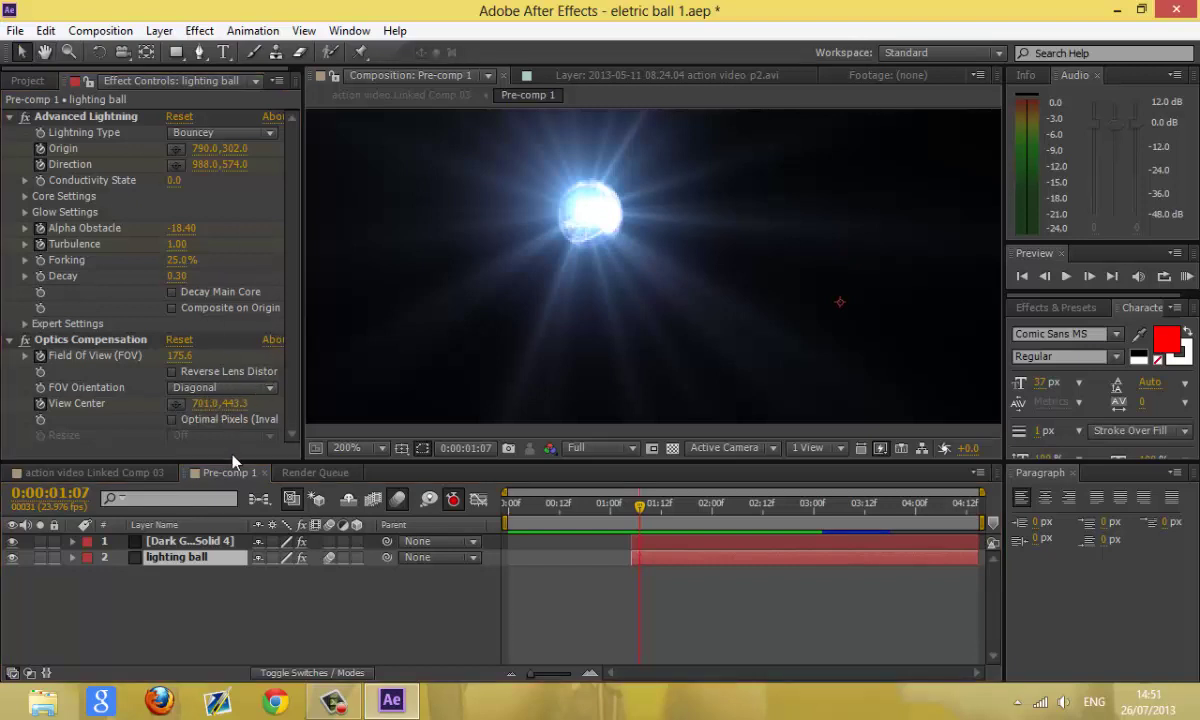
{"action": "left_click_drag", "start_coordinate": [200, 403], "coordinate": [151, 420]}
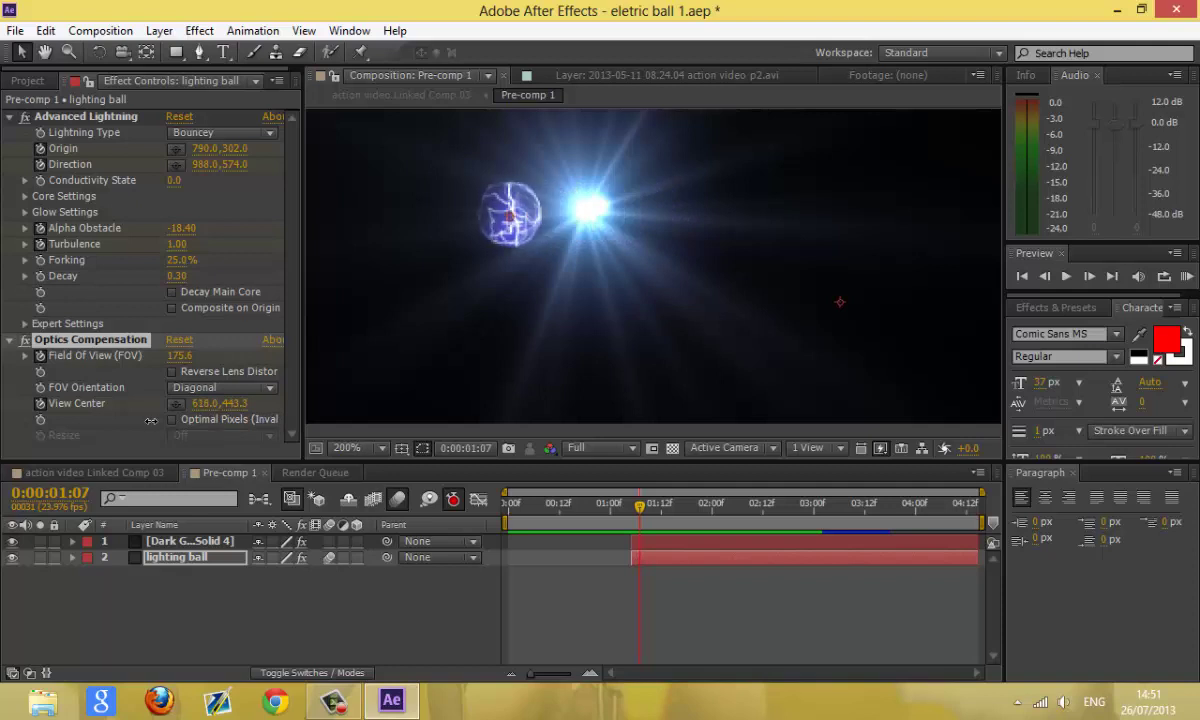
{"action": "left_click_drag", "start_coordinate": [151, 420], "coordinate": [266, 426]}
{"action": "key", "text": "ctrl+z"}
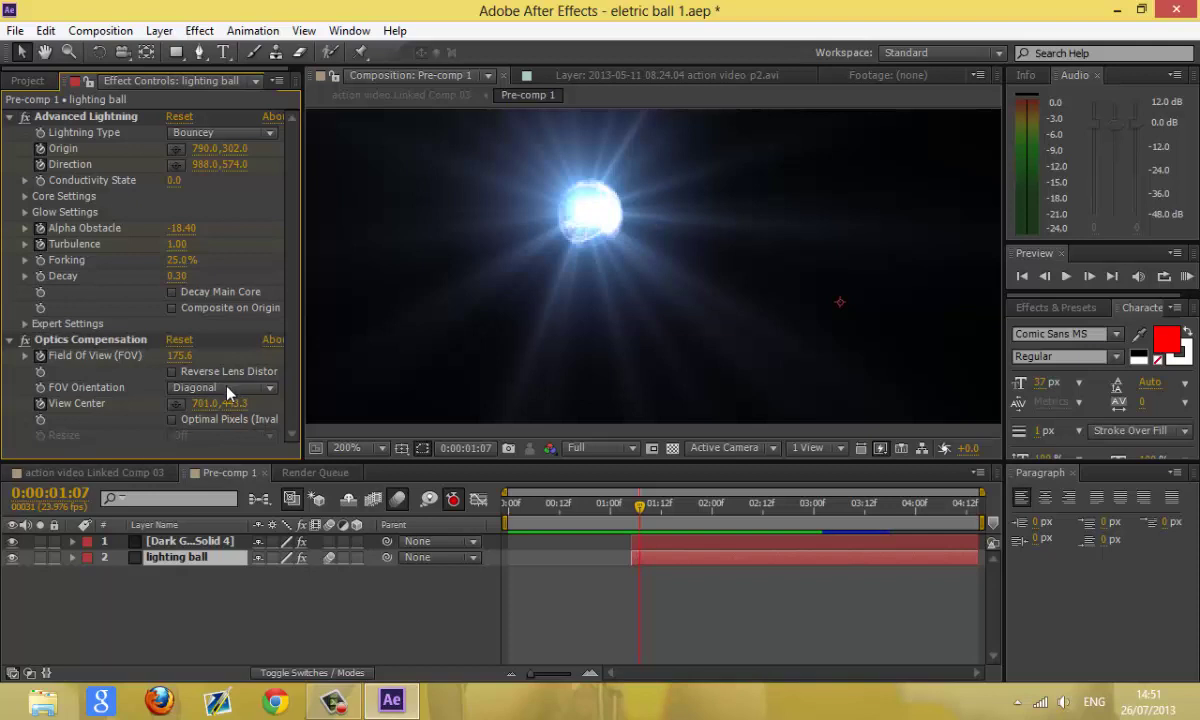
{"action": "left_click", "coordinate": [225, 389]}
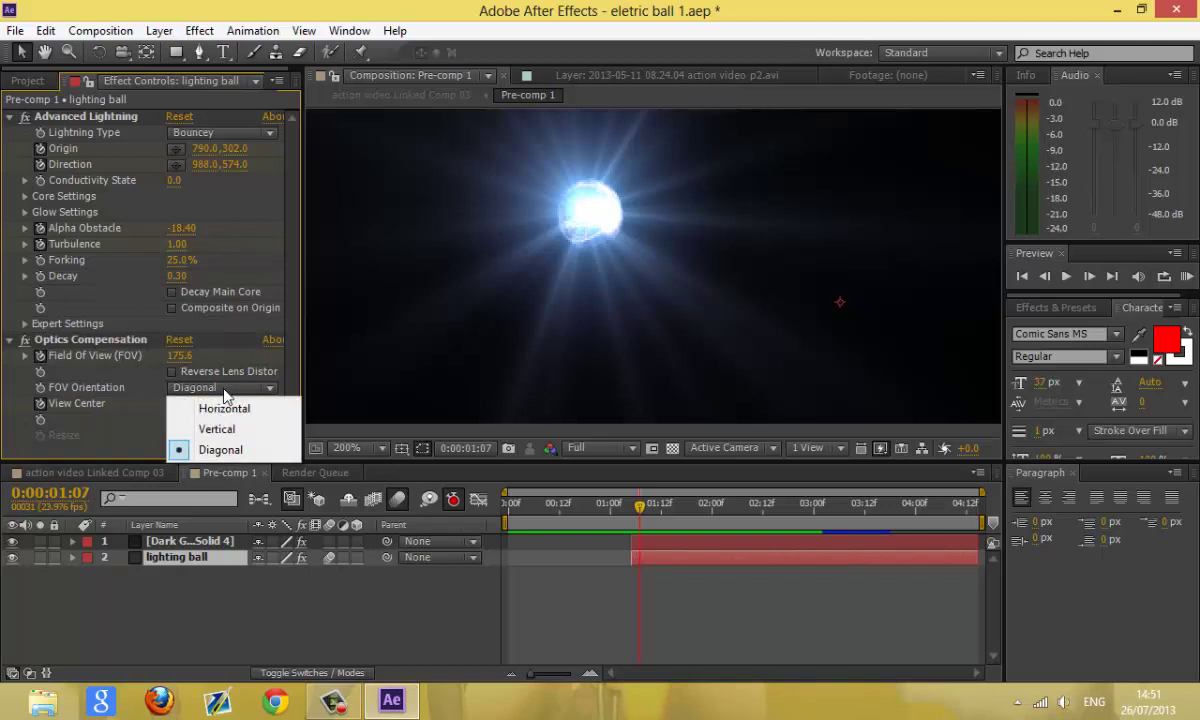
{"action": "left_click", "coordinate": [226, 390]}
{"action": "left_click", "coordinate": [262, 388]}
{"action": "left_click", "coordinate": [258, 408]}
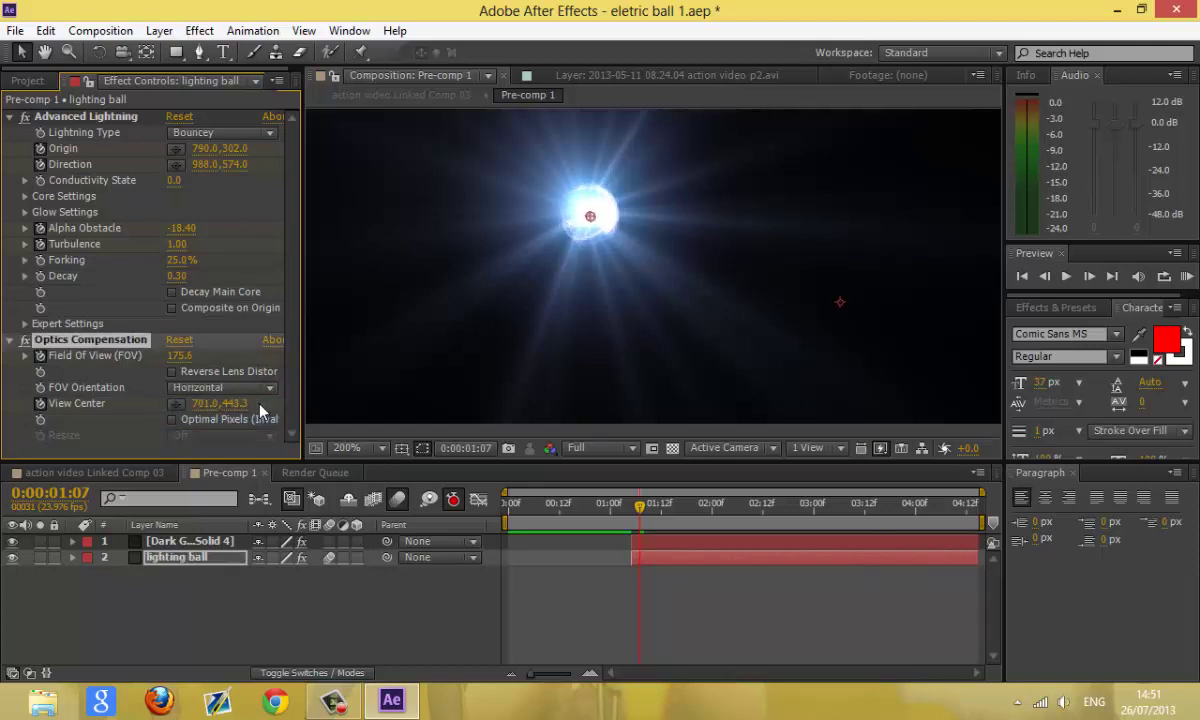
{"action": "left_click", "coordinate": [262, 397]}
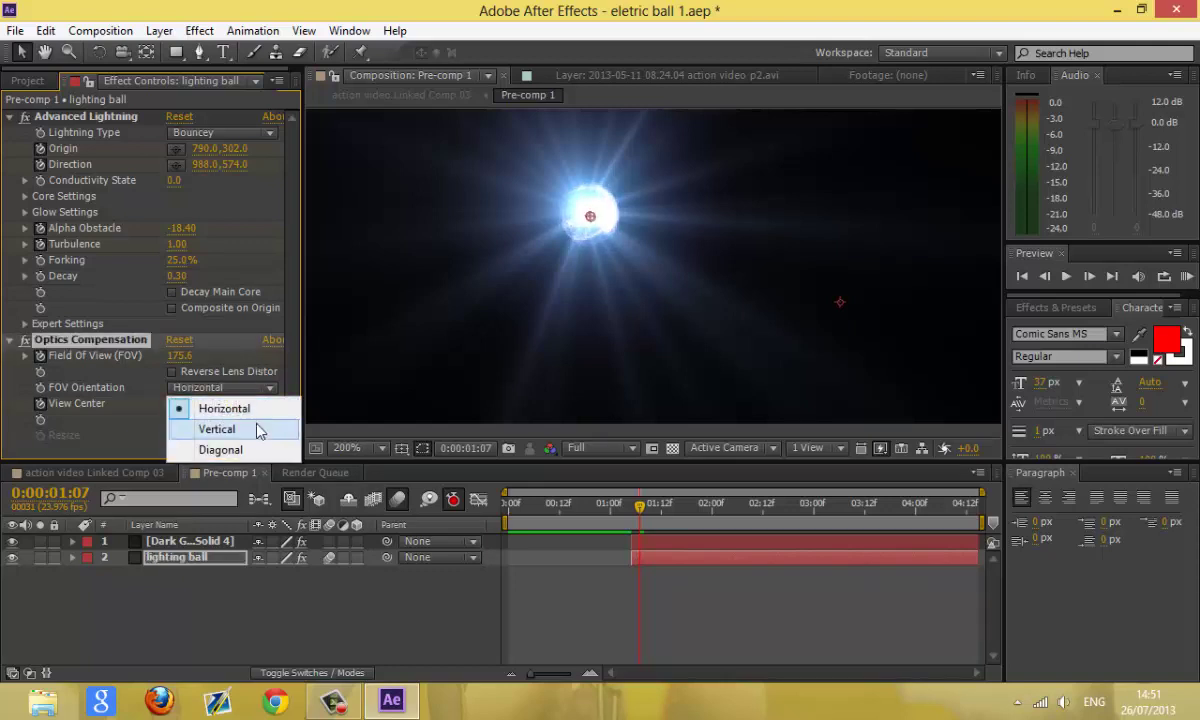
{"action": "left_click", "coordinate": [258, 430]}
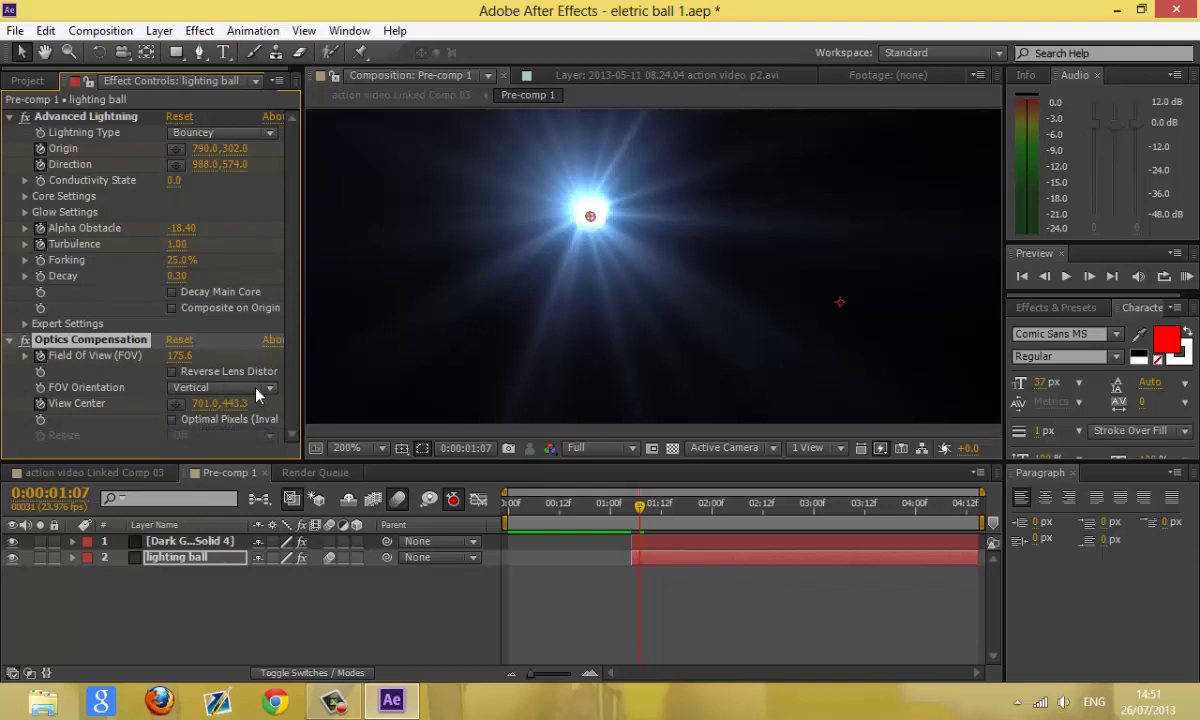
{"action": "left_click", "coordinate": [258, 393]}
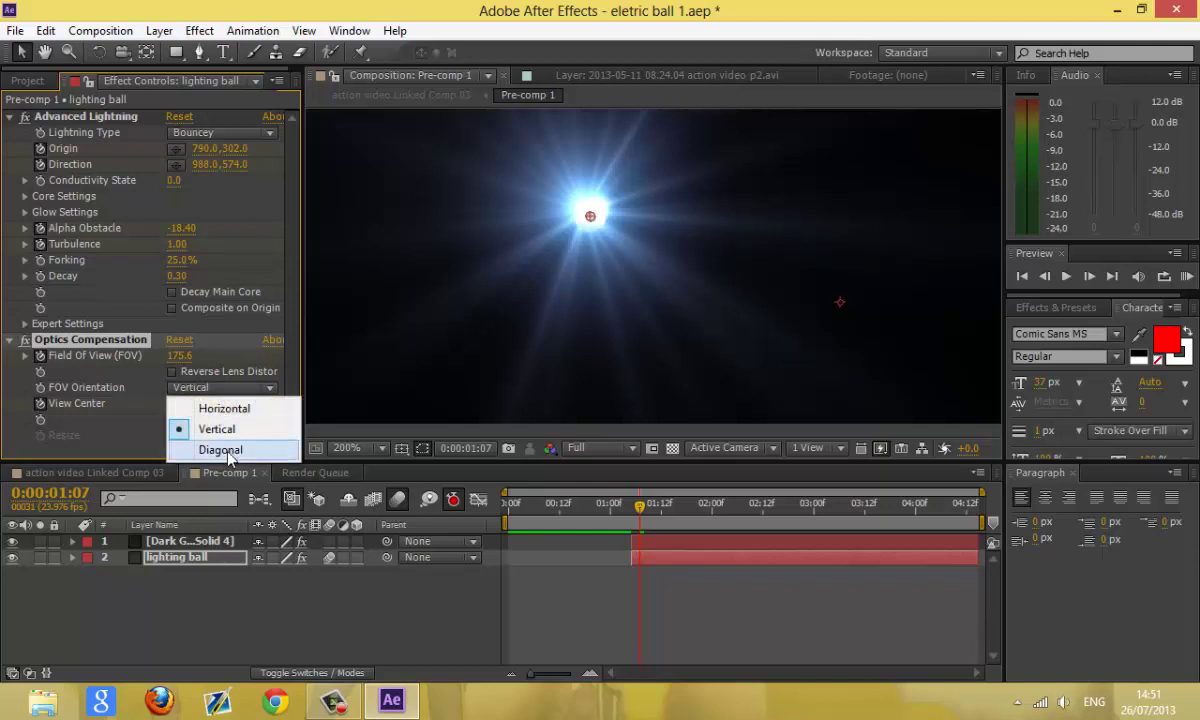
{"action": "left_click", "coordinate": [229, 452]}
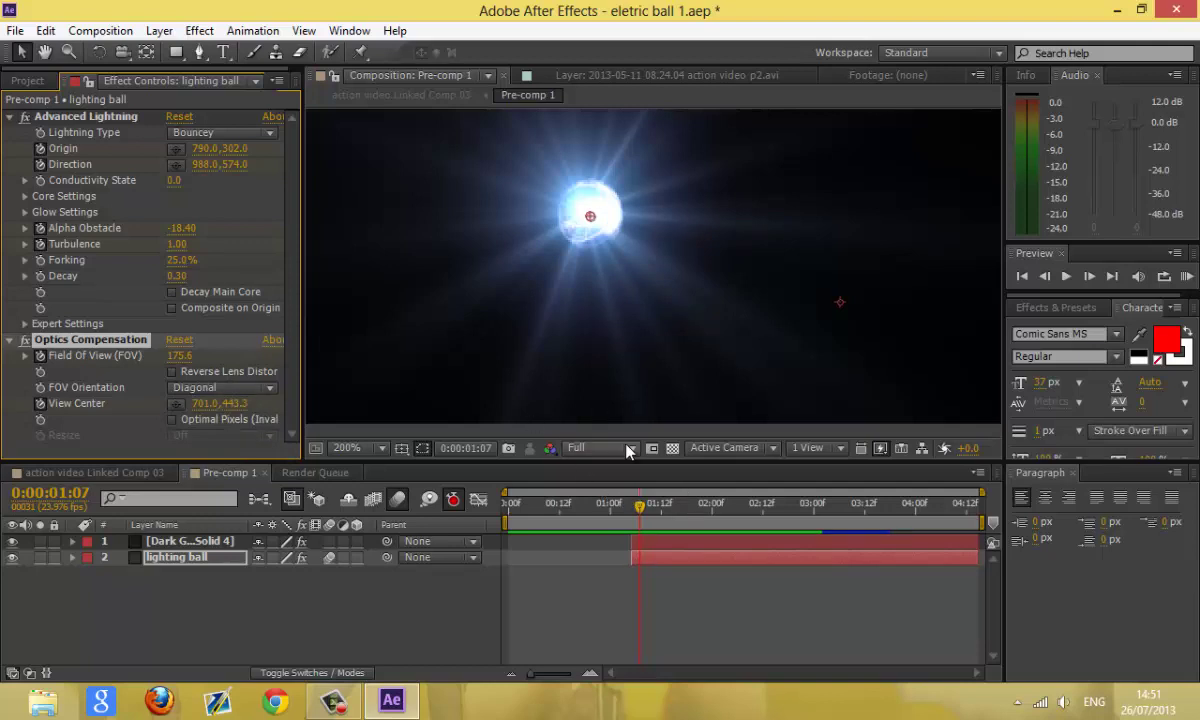
{"action": "key", "text": "comma"}
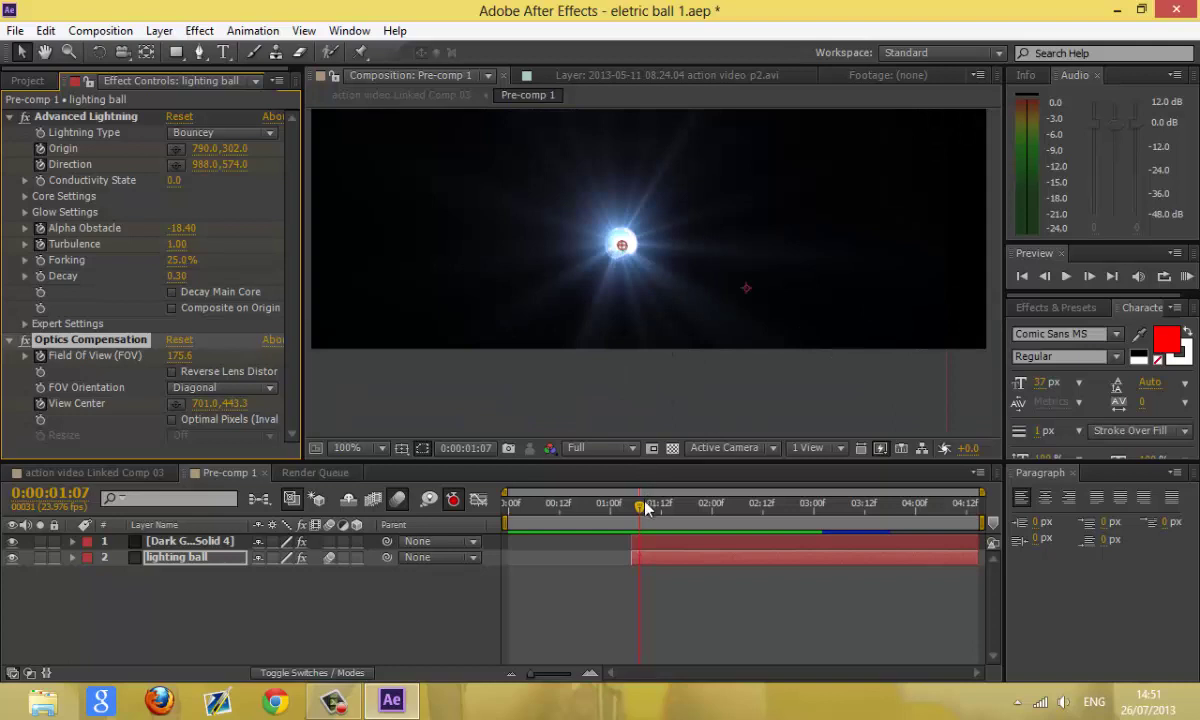
{"action": "left_click_drag", "start_coordinate": [645, 511], "coordinate": [745, 530]}
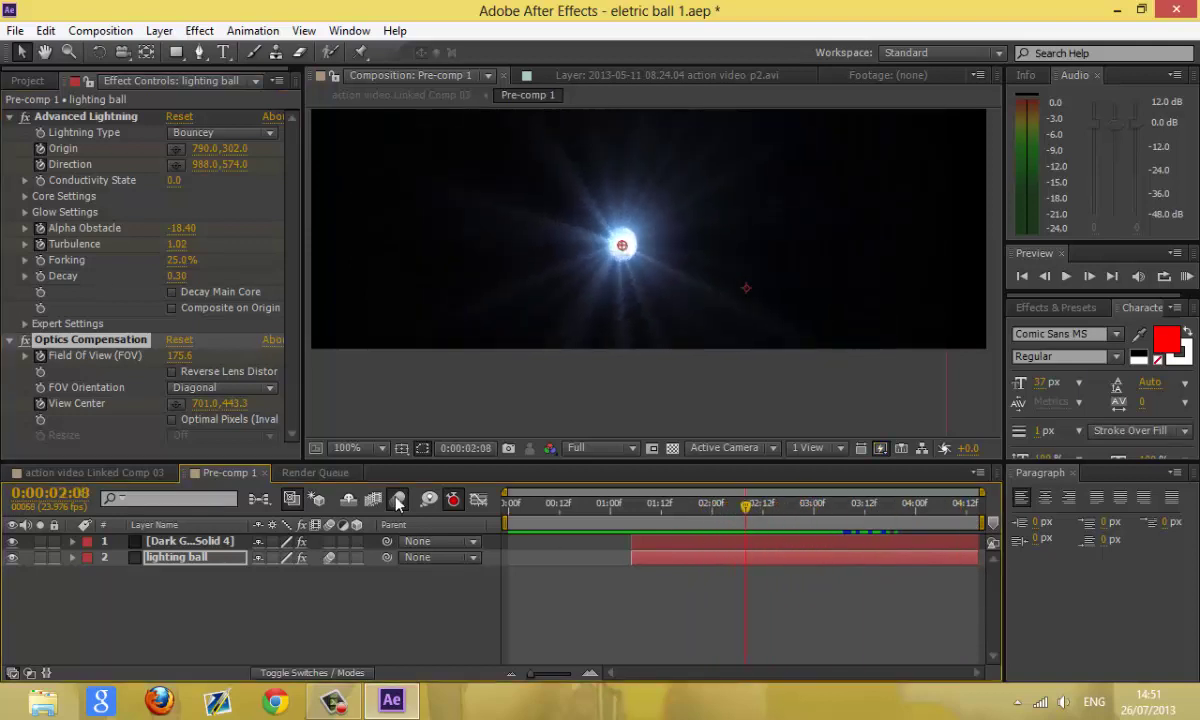
In action video Linked Comp 03, make the first-arm Pre-comp 1 layer visible and preview around 0:00:01:09.
{"action": "left_click", "coordinate": [160, 473]}
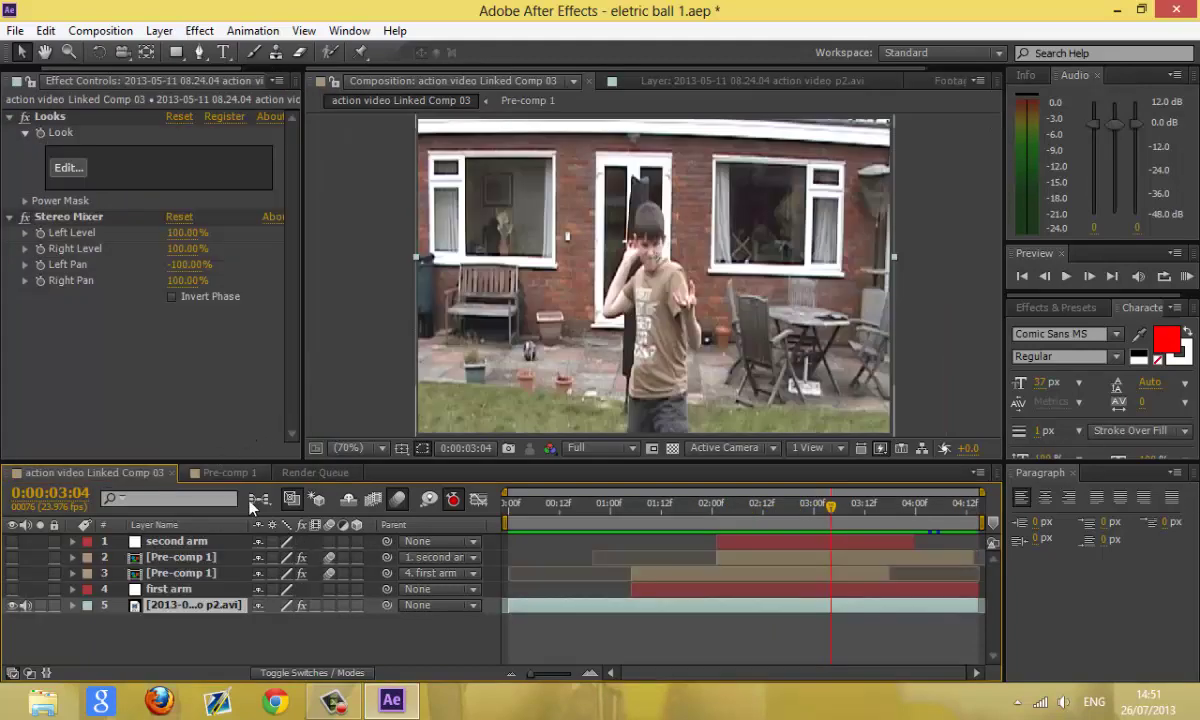
{"action": "left_click", "coordinate": [791, 507]}
{"action": "left_click_drag", "start_coordinate": [791, 510], "coordinate": [585, 508]}
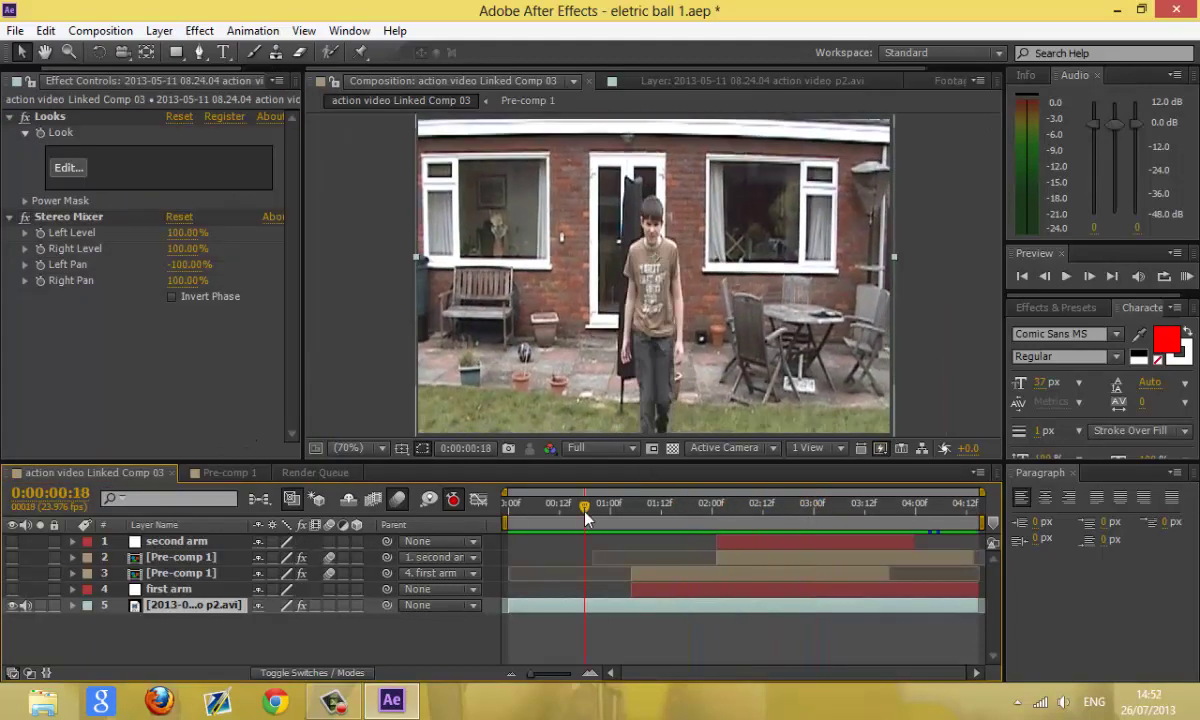
{"action": "left_click", "coordinate": [11, 573]}
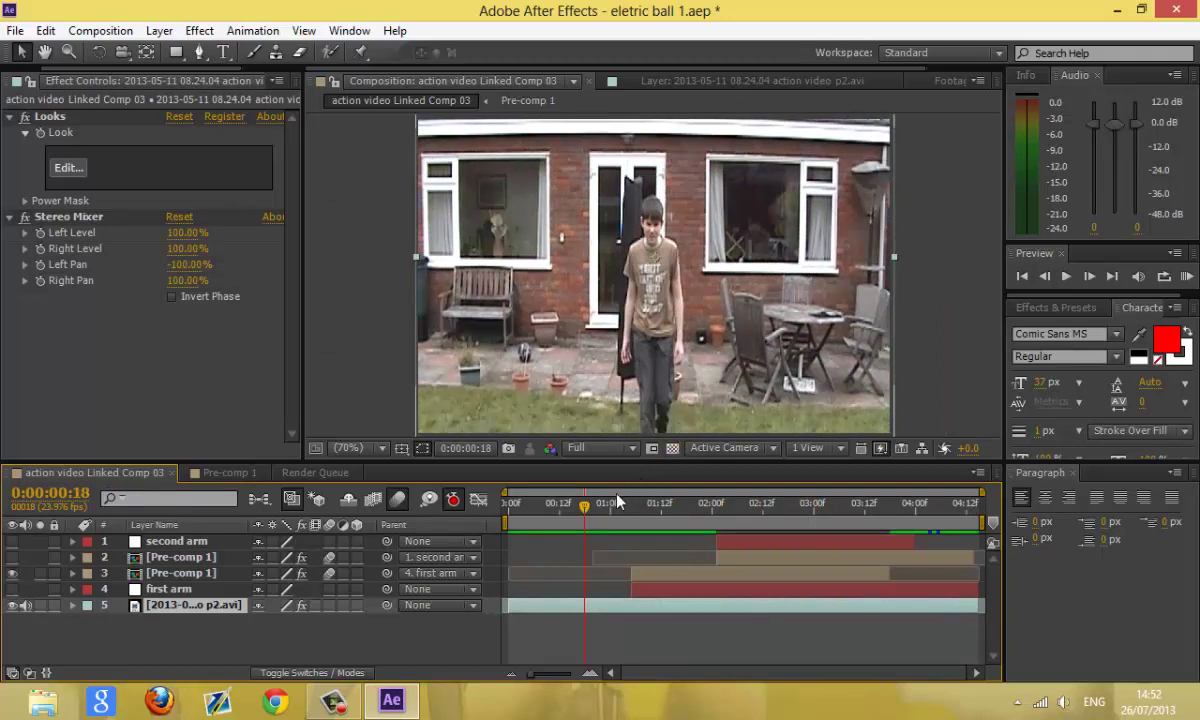
{"action": "left_click_drag", "start_coordinate": [585, 508], "coordinate": [611, 510]}
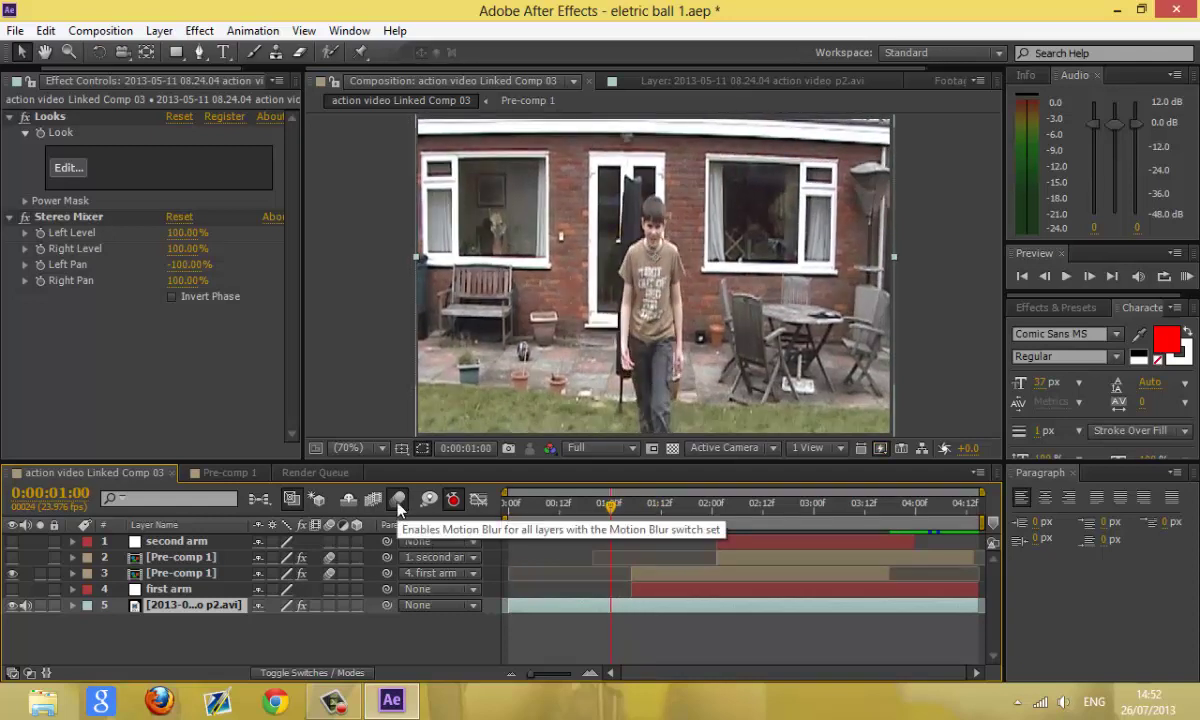
Enable composition motion blur and set the Motion Blur switches on the Pre-comp 1 layers.
{"action": "left_click", "coordinate": [398, 500]}
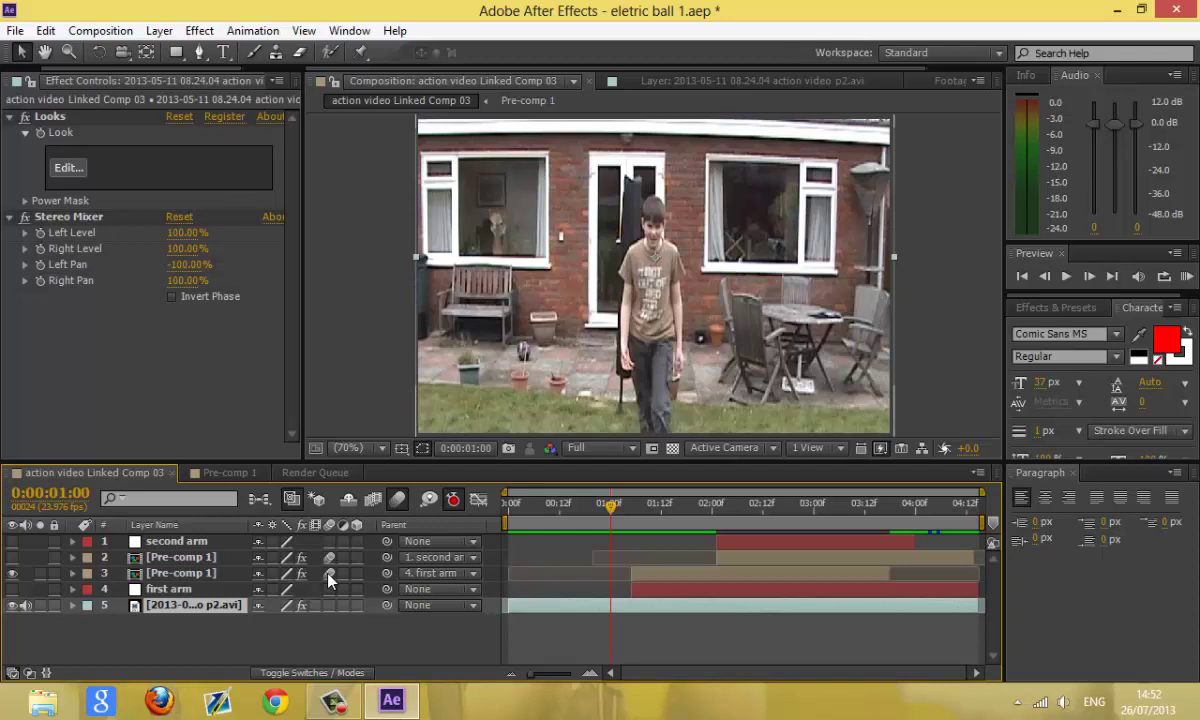
{"action": "left_click", "coordinate": [329, 574]}
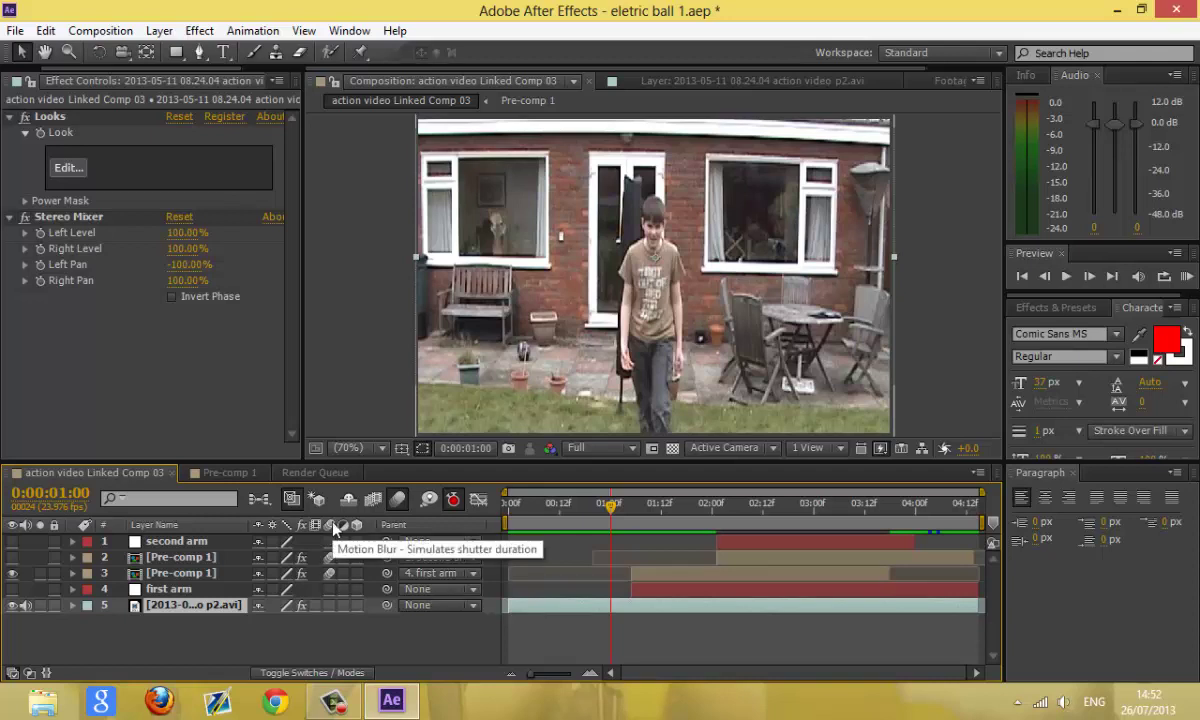
{"action": "left_click", "coordinate": [400, 493]}
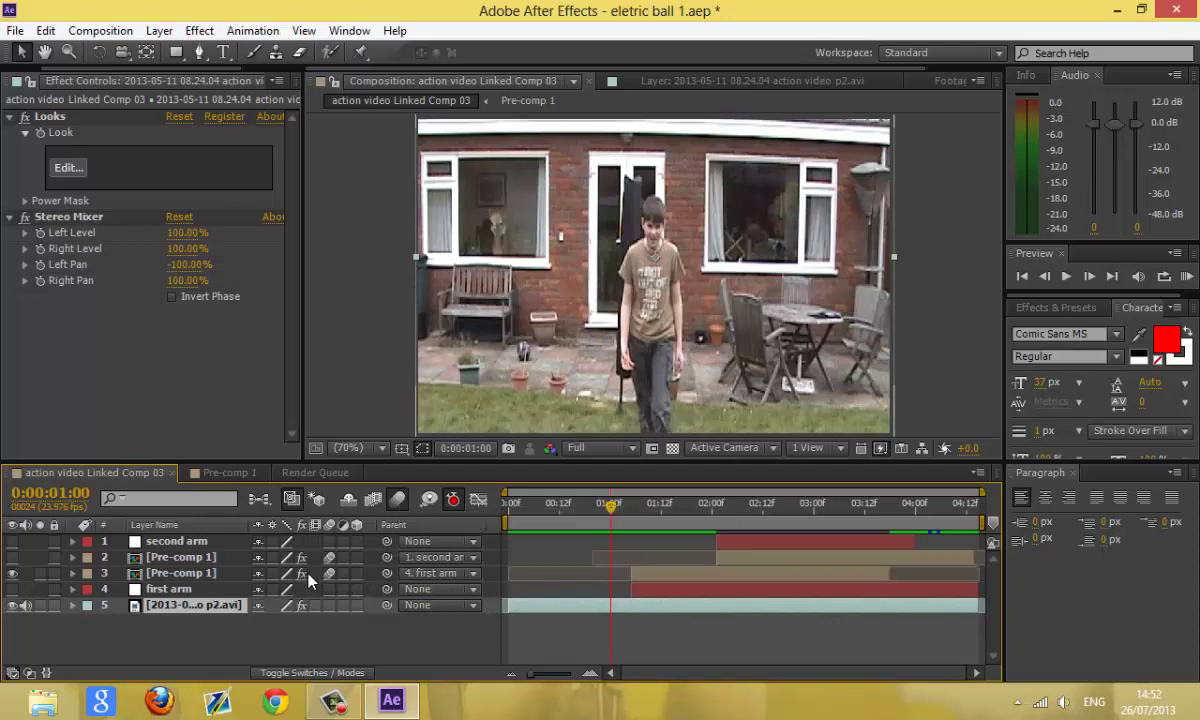
{"action": "left_click", "coordinate": [161, 591]}
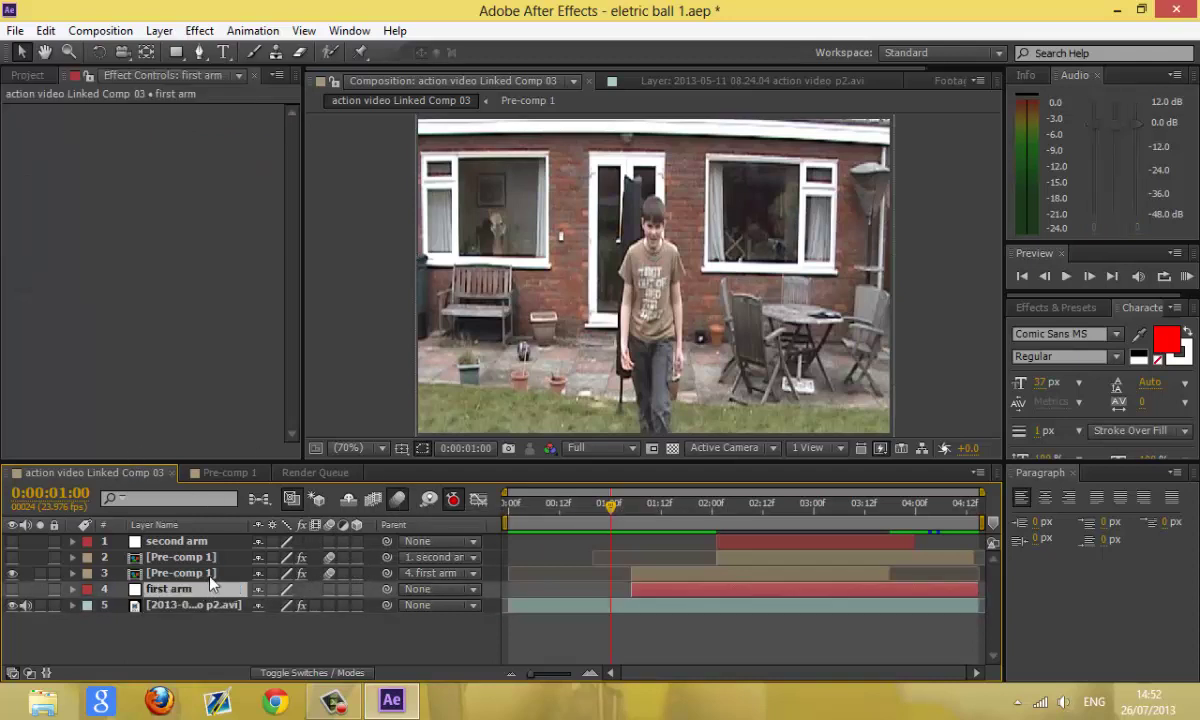
{"action": "left_click", "coordinate": [205, 573]}
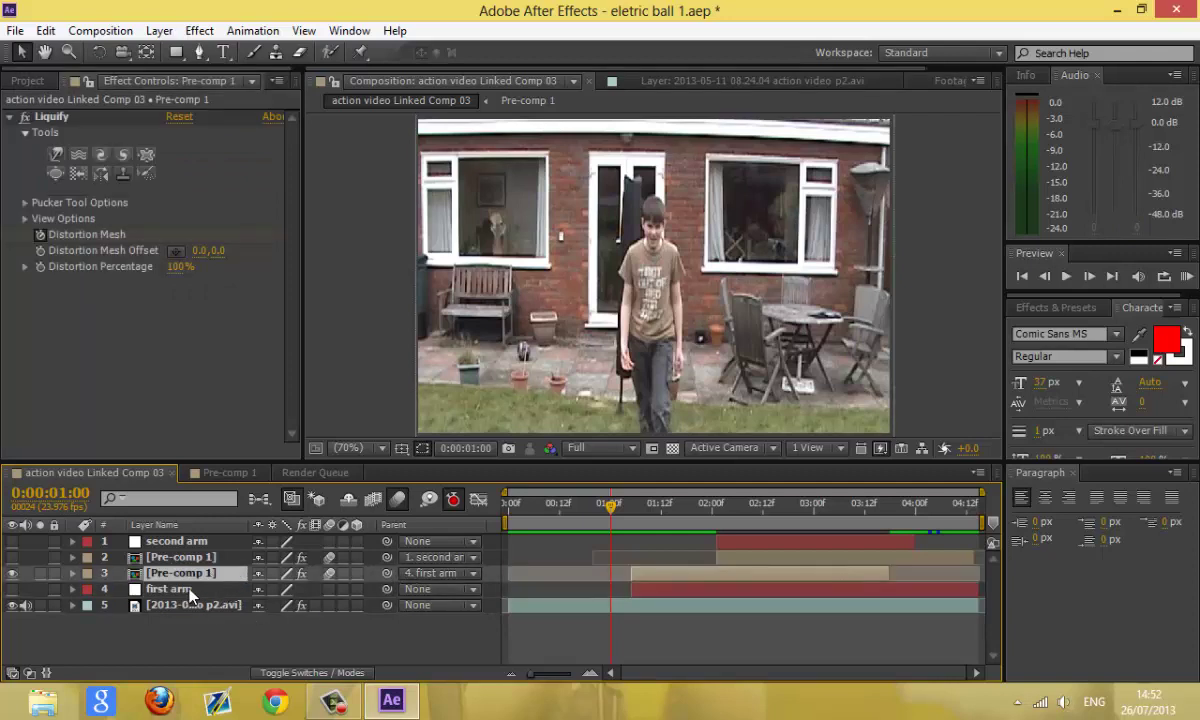
{"action": "left_click", "coordinate": [444, 582]}
{"action": "left_click_drag", "start_coordinate": [386, 557], "coordinate": [193, 550]}
{"action": "mouse_move", "coordinate": [614, 512]}
{"action": "left_mouse_down"}
{"action": "mouse_move", "coordinate": [755, 552]}
{"action": "mouse_move", "coordinate": [632, 547]}
{"action": "mouse_move", "coordinate": [607, 530]}
{"action": "left_mouse_up"}
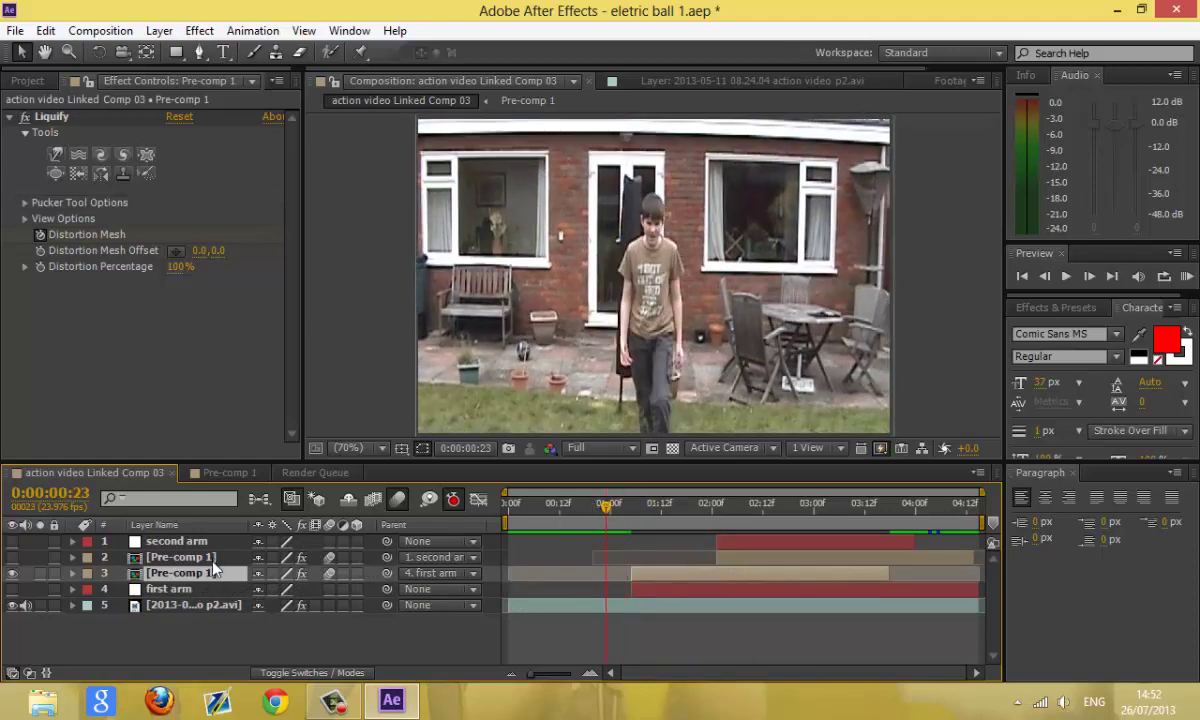